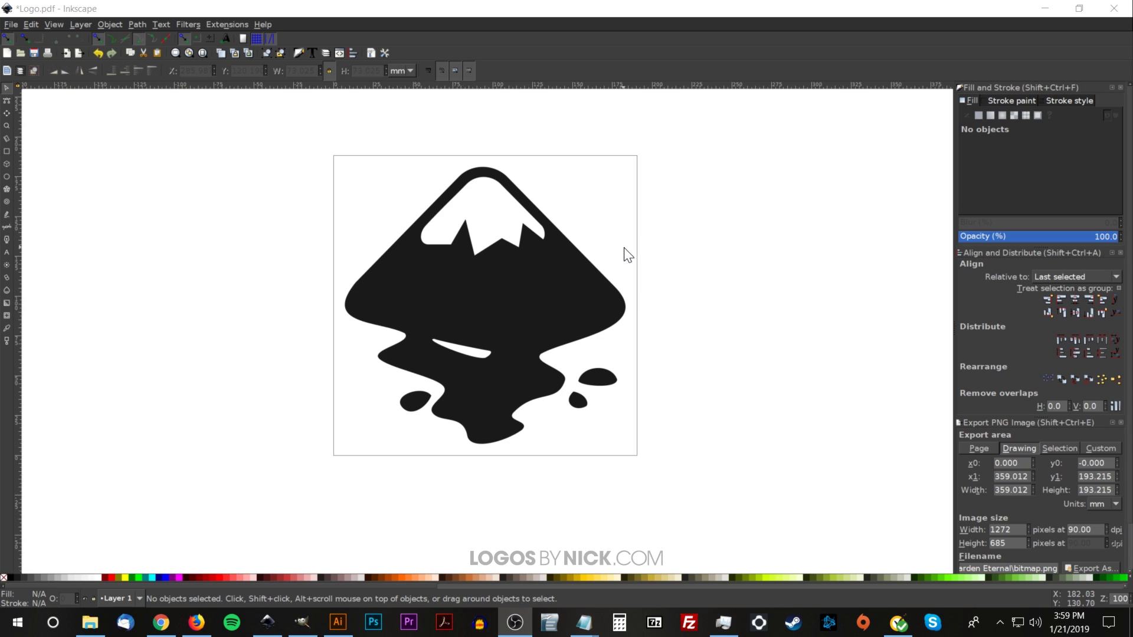
Save the drawing as Logo.pdf on the Desktop as Portable Document Format (*.pdf)
drag(575, 235, 534, 236)
click(13, 20)
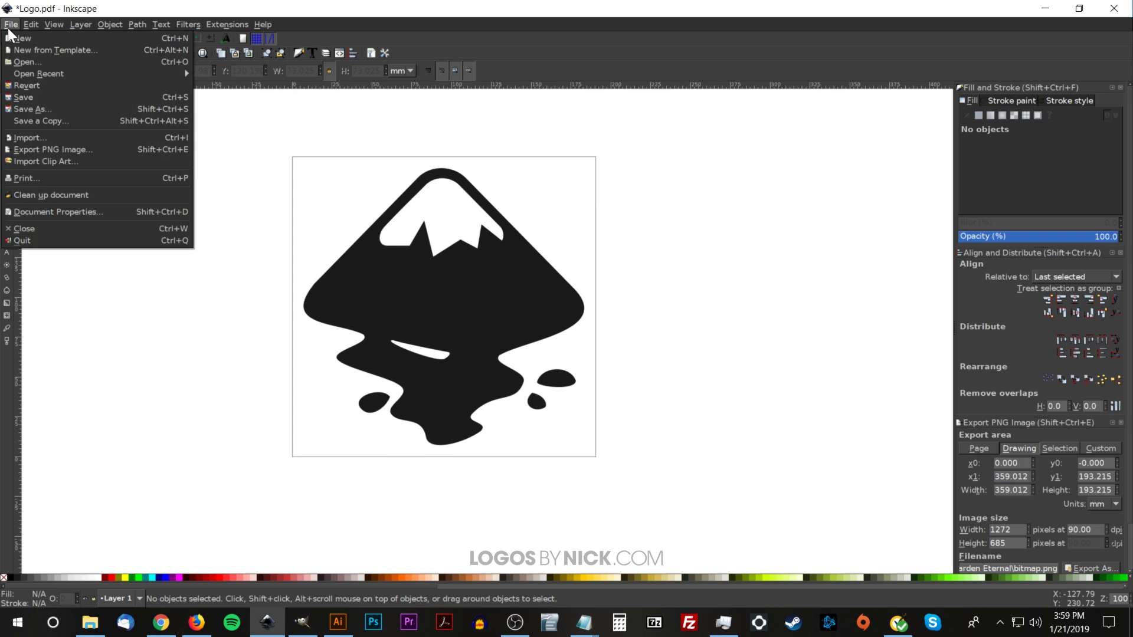
click(37, 111)
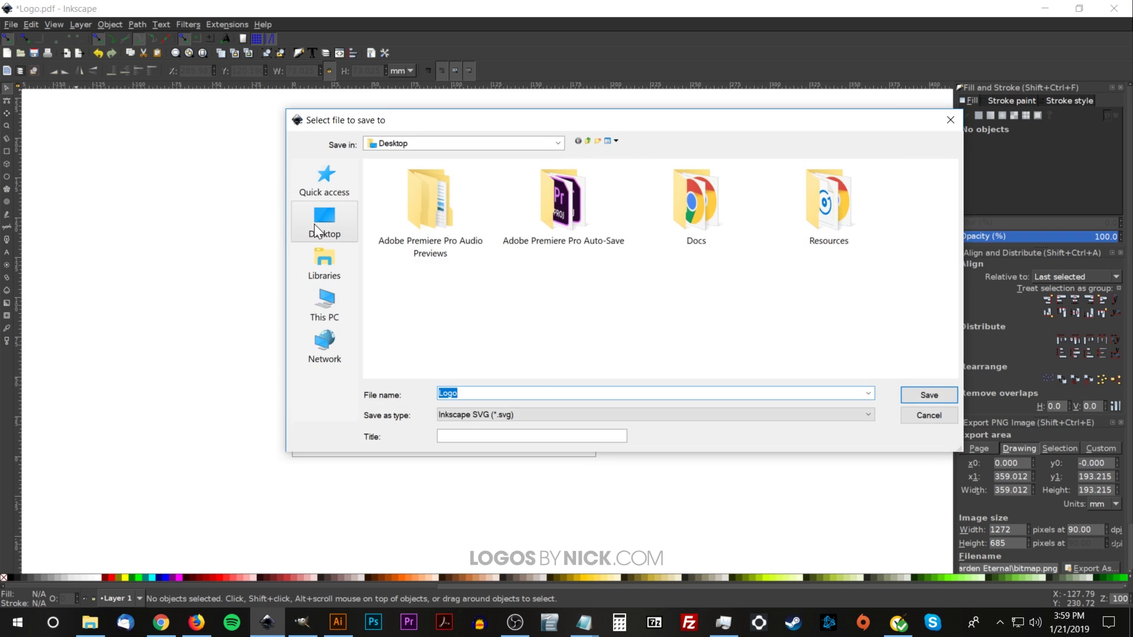
click(320, 223)
click(490, 418)
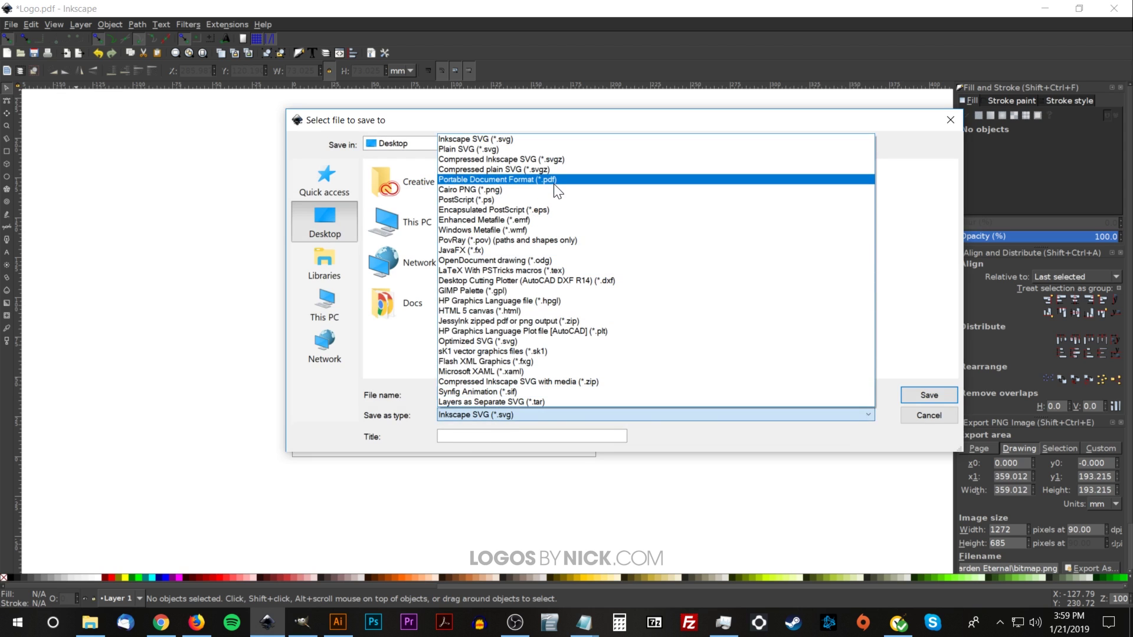
click(555, 179)
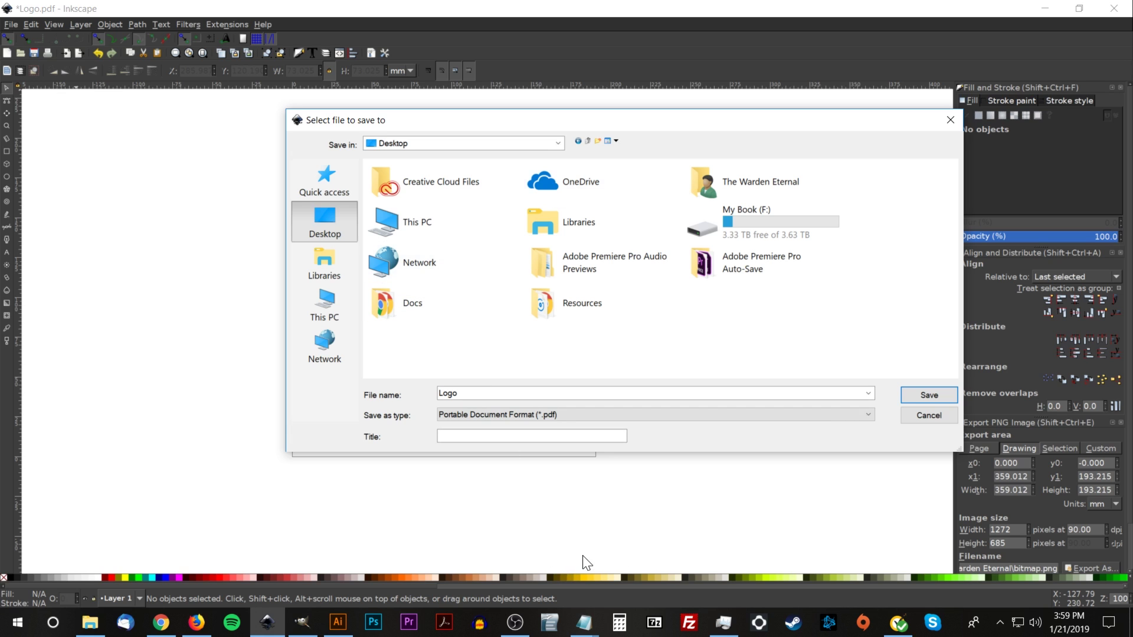
click(929, 395)
drag(570, 255, 582, 194)
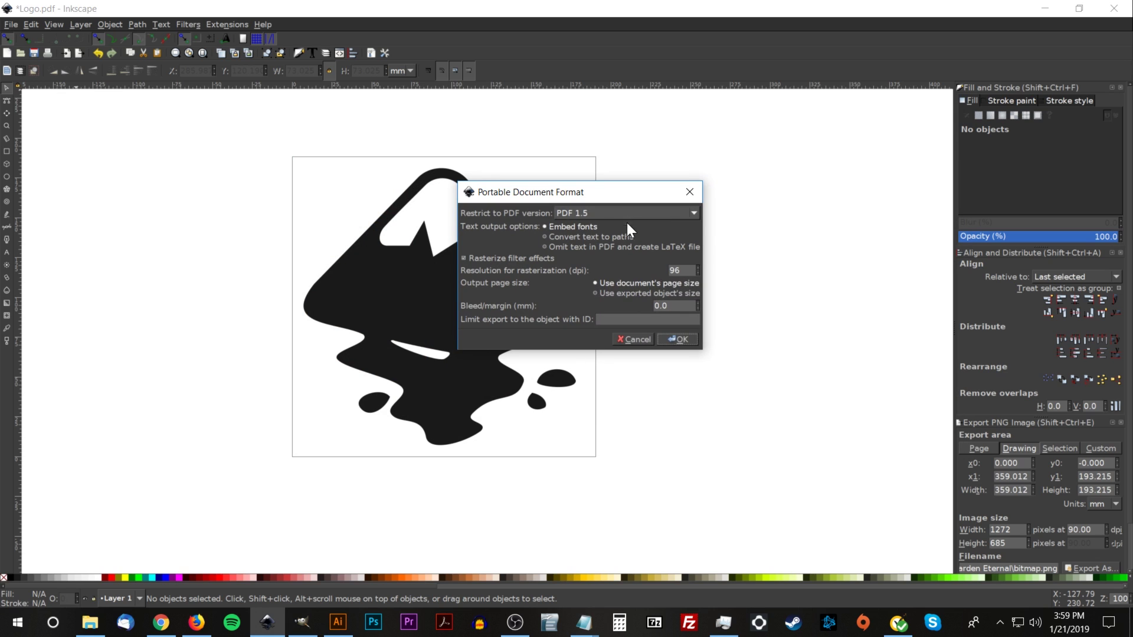
Accept the PDF options (PDF 1.5, embedded fonts) to finish saving Logo.pdf
click(681, 340)
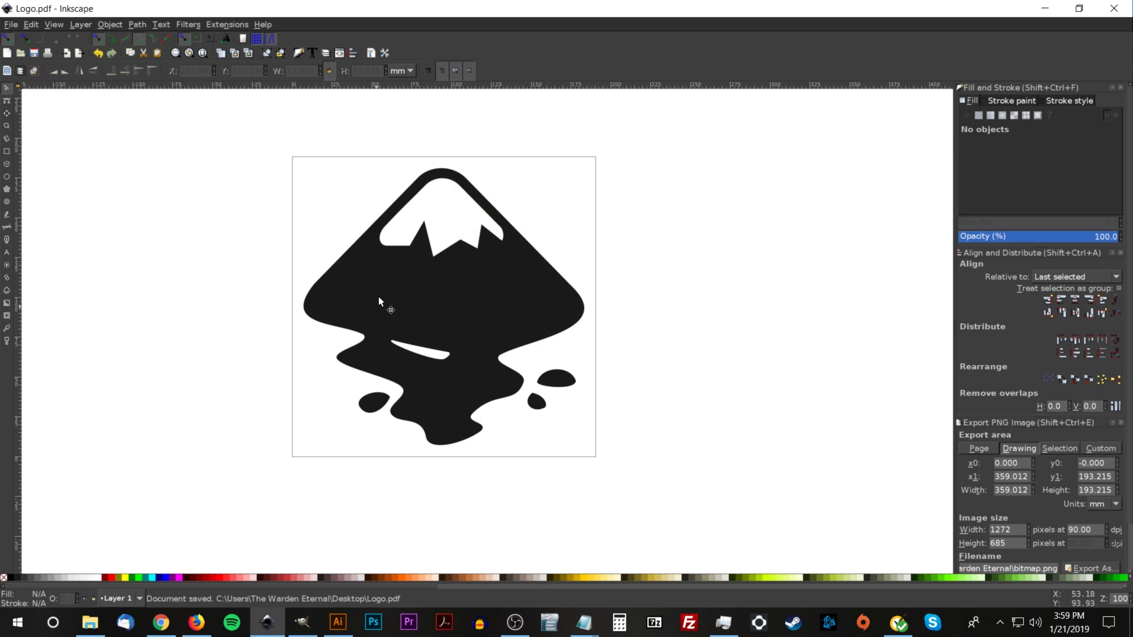
drag(380, 292, 443, 295)
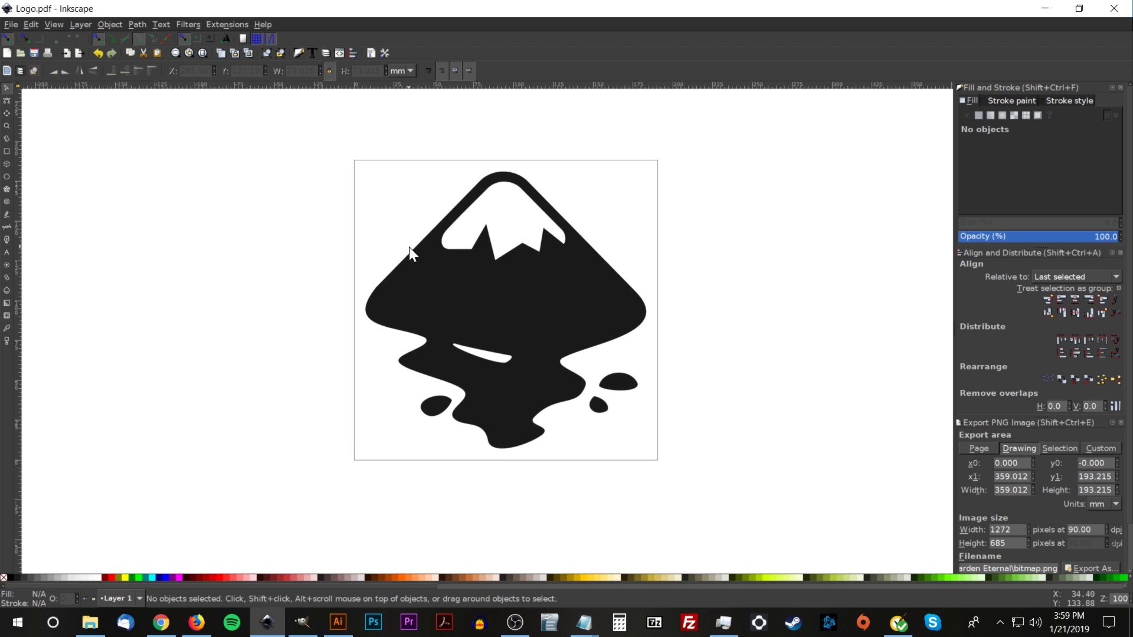
scroll(402, 242, right, 2)
Test-drag a node of the white snow shape with the Node tool, then undo it
key(n)
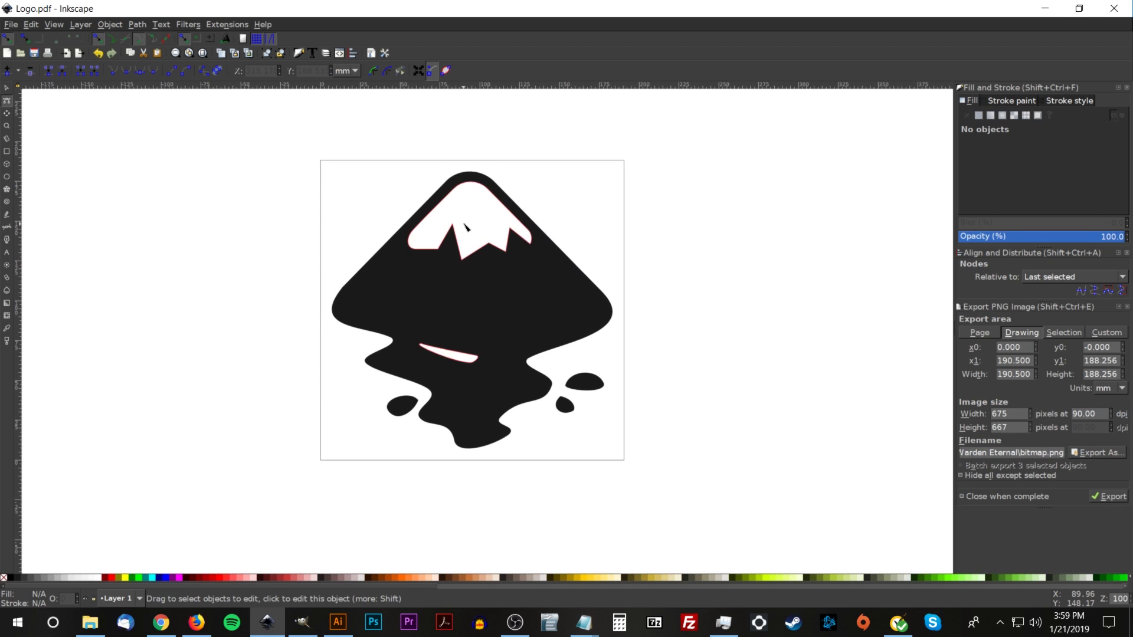
click(591, 301)
scroll(466, 204, up, 2)
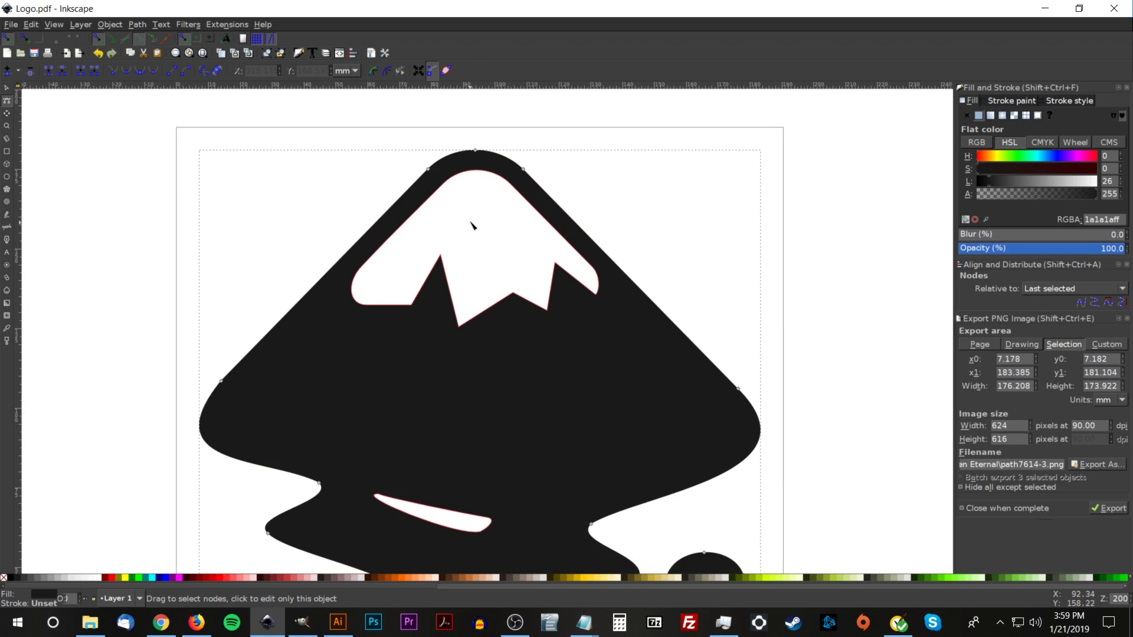
click(469, 211)
drag(463, 328, 477, 373)
key(ctrl+z)
scroll(602, 307, down, 1)
Return to the Selector, zoom out, deselect and minimize Inkscape
key(s)
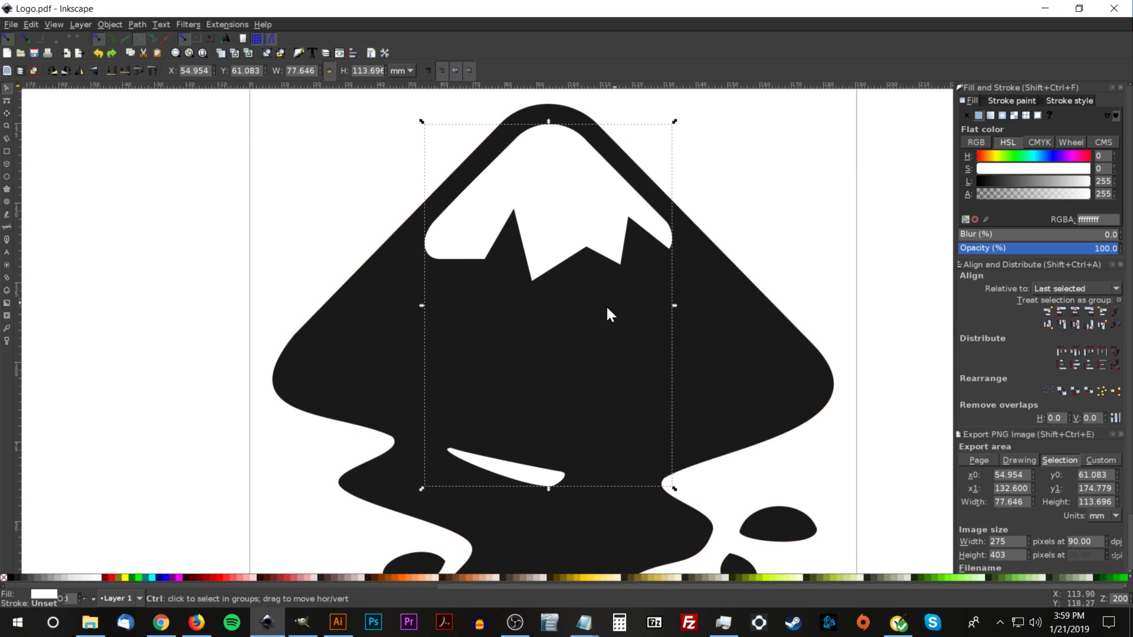
scroll(468, 306, down, 1)
click(589, 334)
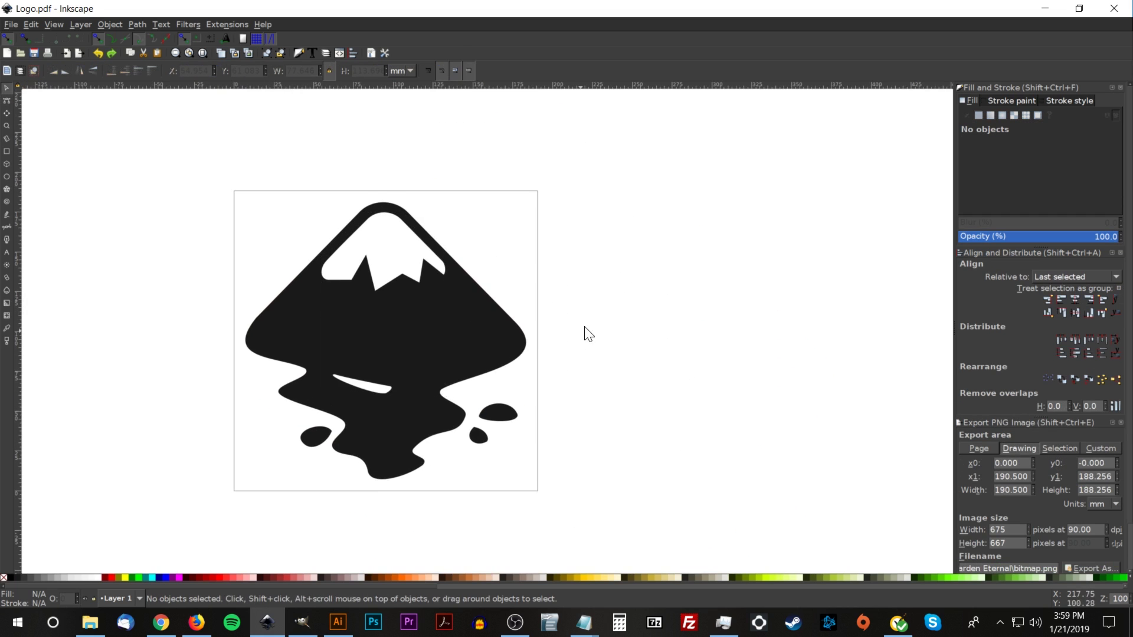
click(1045, 8)
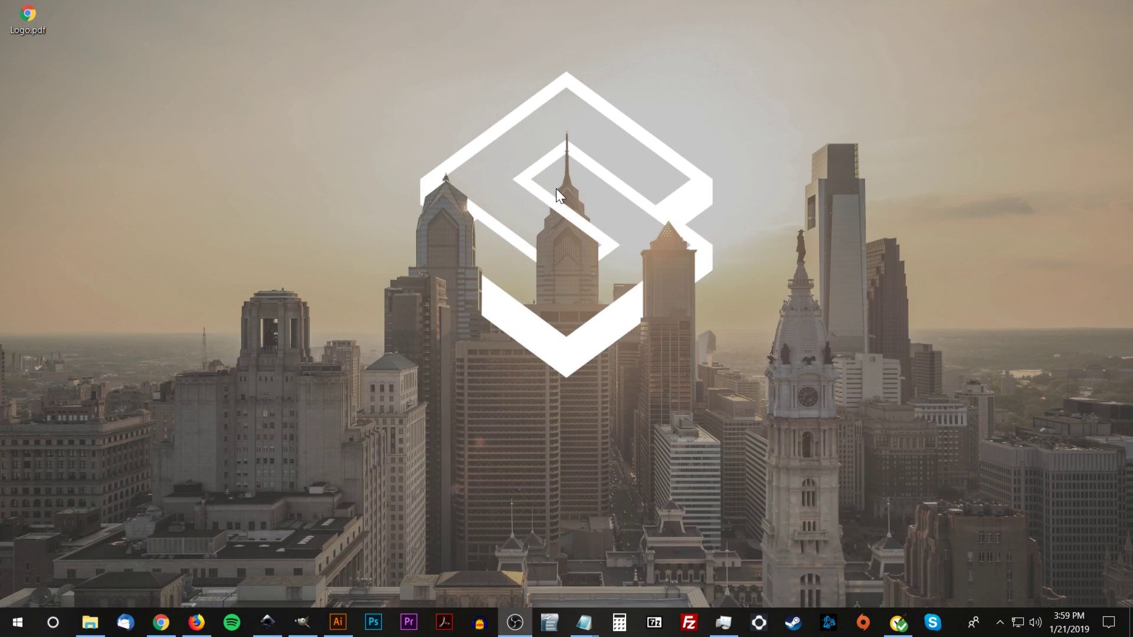
Rename Logo.pdf to Logo.ai by replacing the pdf extension with ai
right_click(40, 22)
click(42, 364)
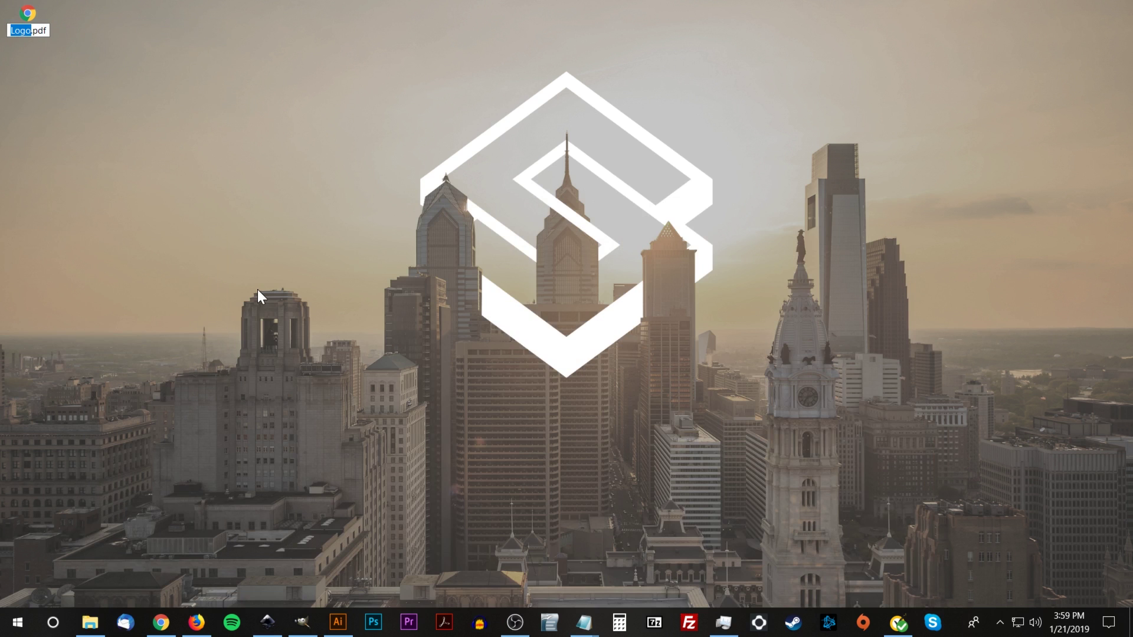
key(Right)
key(BackSpace)
key(BackSpace)
key(BackSpace)
text(ai)
key(Return)
key(Return)
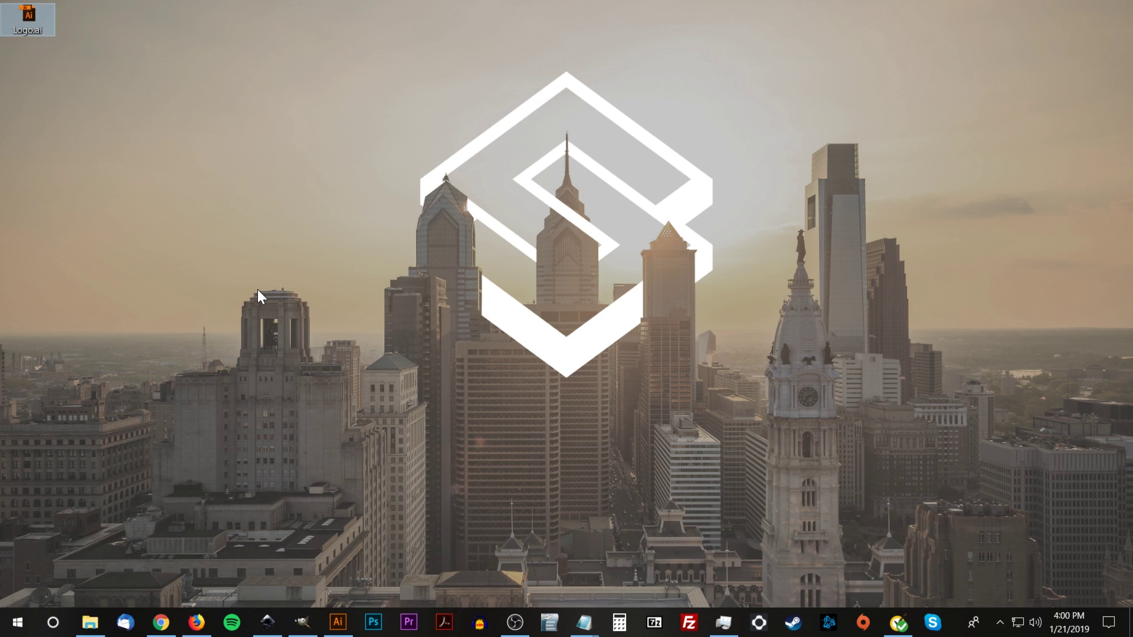
Open Logo.ai with Adobe Illustrator
right_click(41, 22)
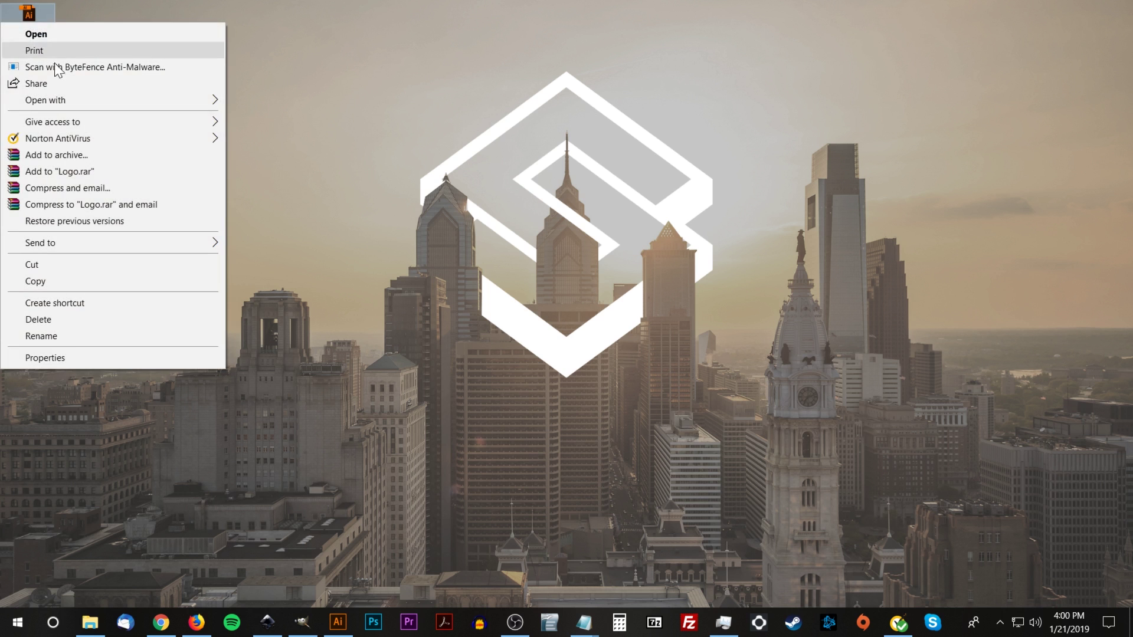
mouse_move(165, 98)
click(261, 100)
Test-drag the snow notch anchor with Direct Selection, undo it, and return to Selection
click(444, 247)
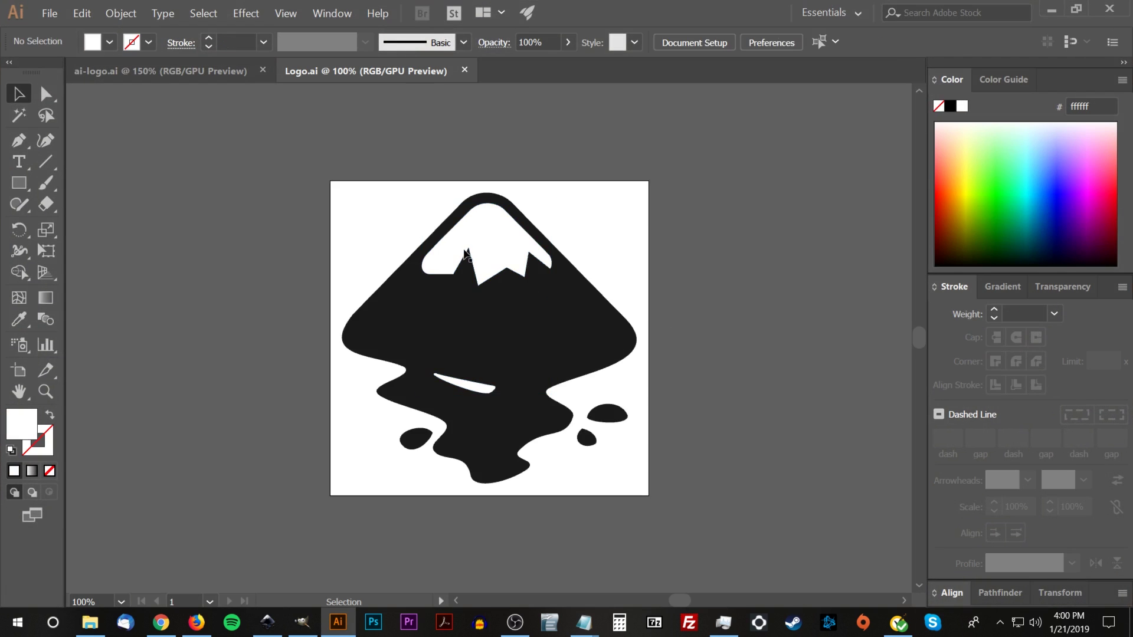
click(508, 330)
key(a)
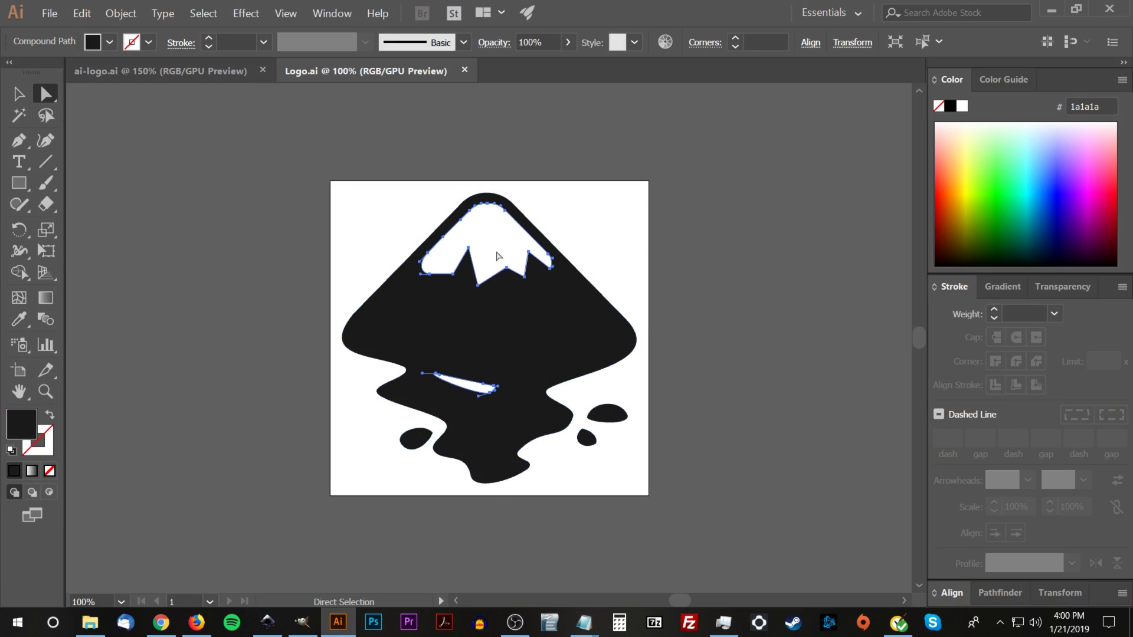
click(500, 258)
click(479, 285)
drag(479, 285, 453, 308)
key(ctrl+z)
key(ctrl+z)
key(ctrl+z)
key(ctrl+z)
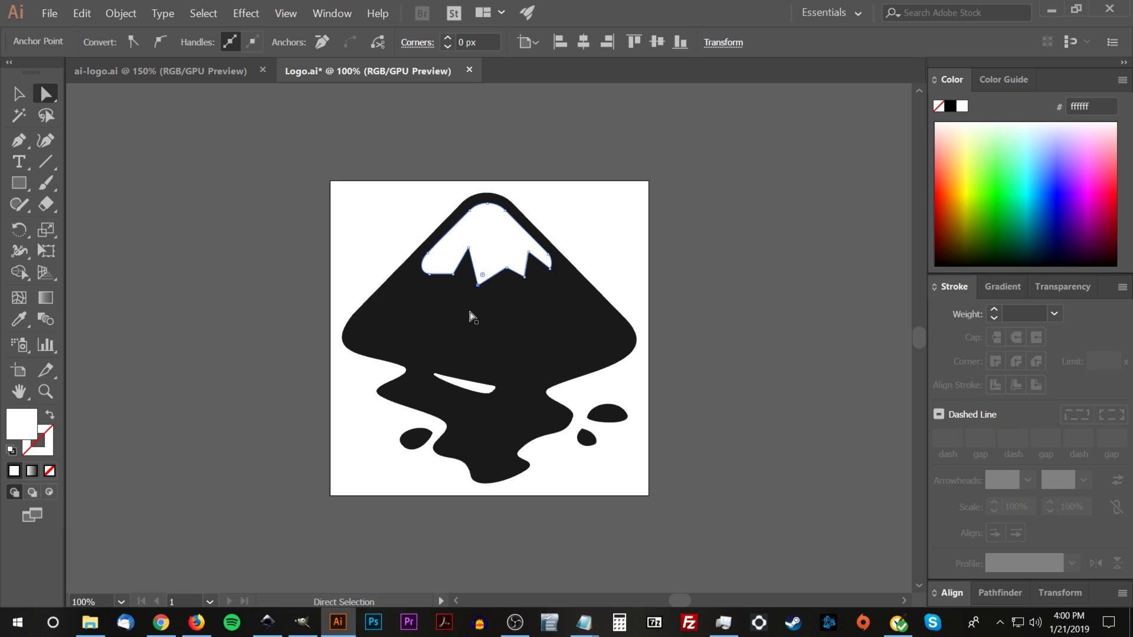
key(s)
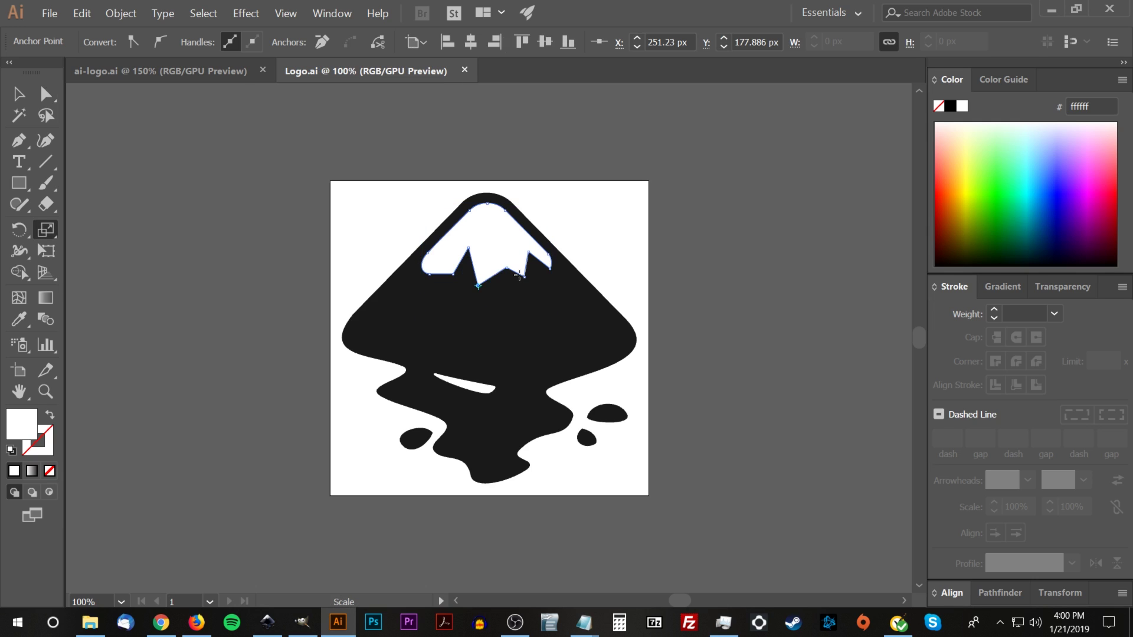
key(v)
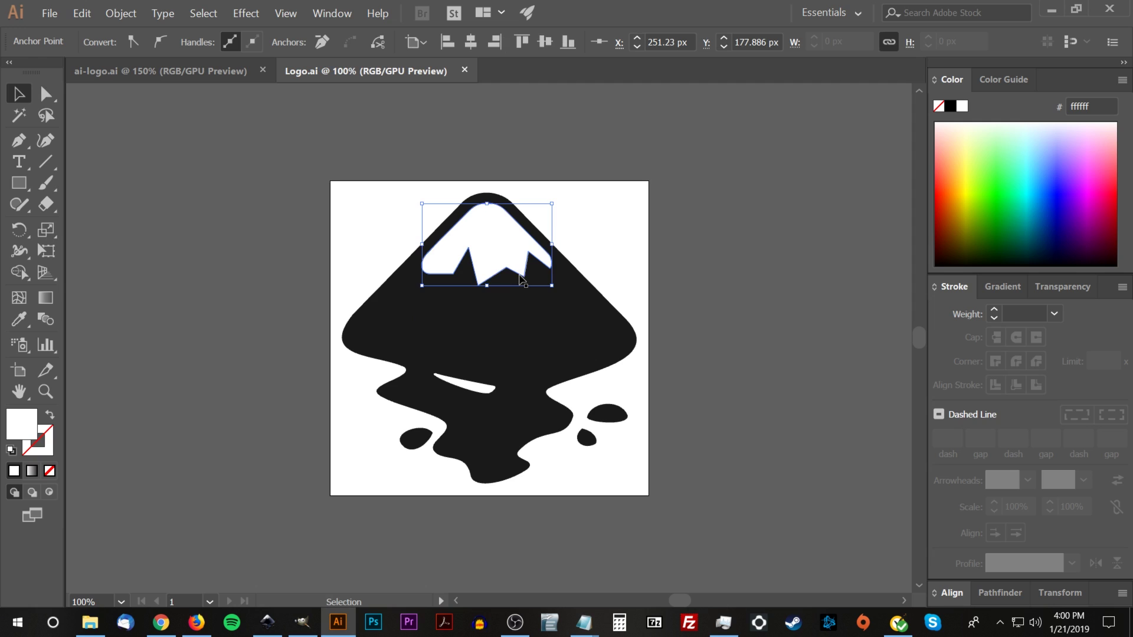
Bring the ai-logo.ai document forward and click its orange Ai letters
click(172, 76)
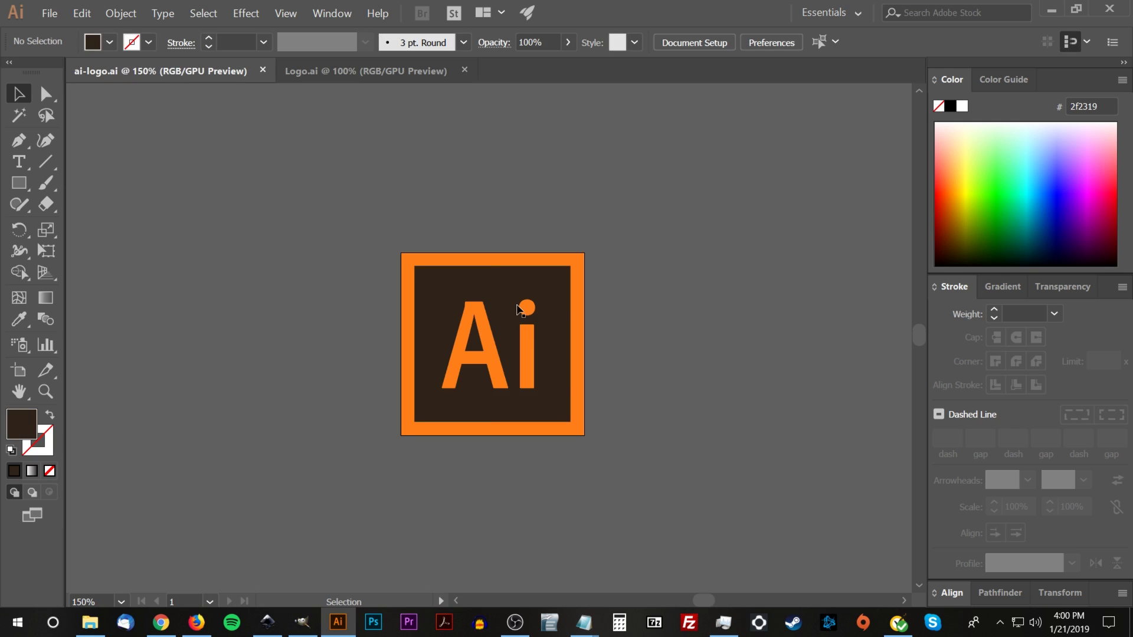
click(533, 328)
click(513, 240)
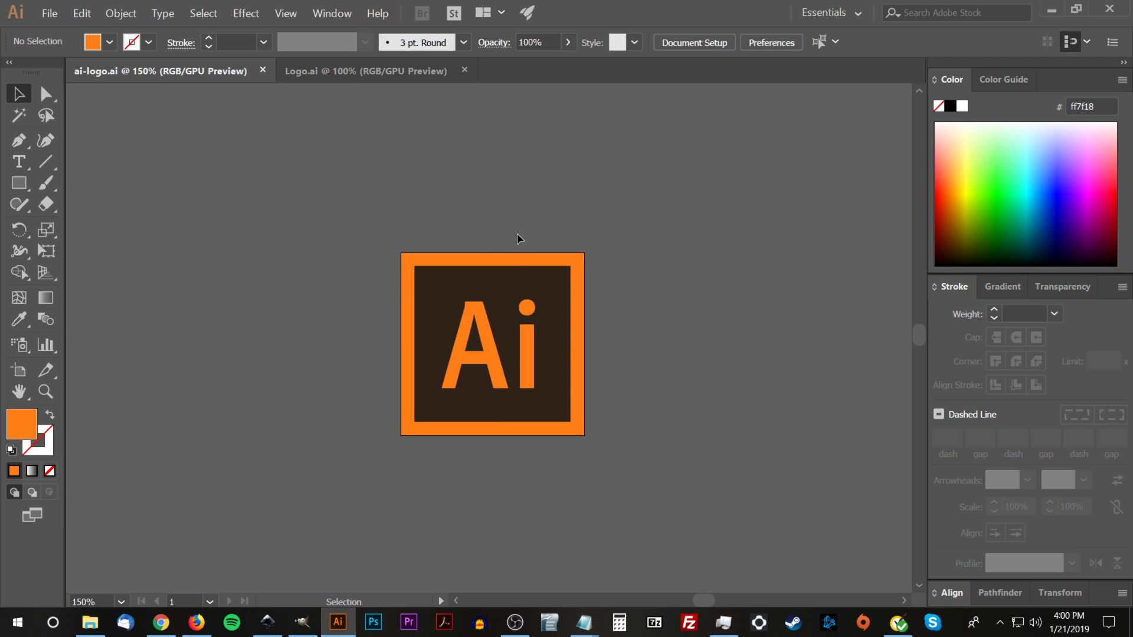
Save the orange Ai logo as ai-logo.ai on the Desktop, then minimize Illustrator
click(81, 13)
mouse_move(50, 13)
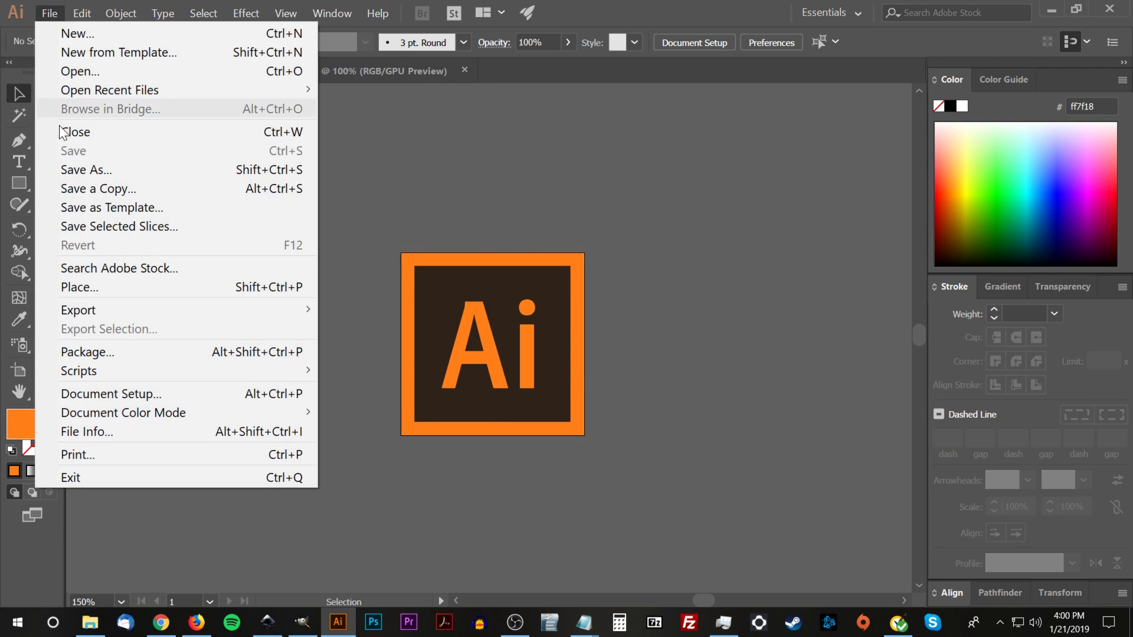
click(73, 171)
click(413, 167)
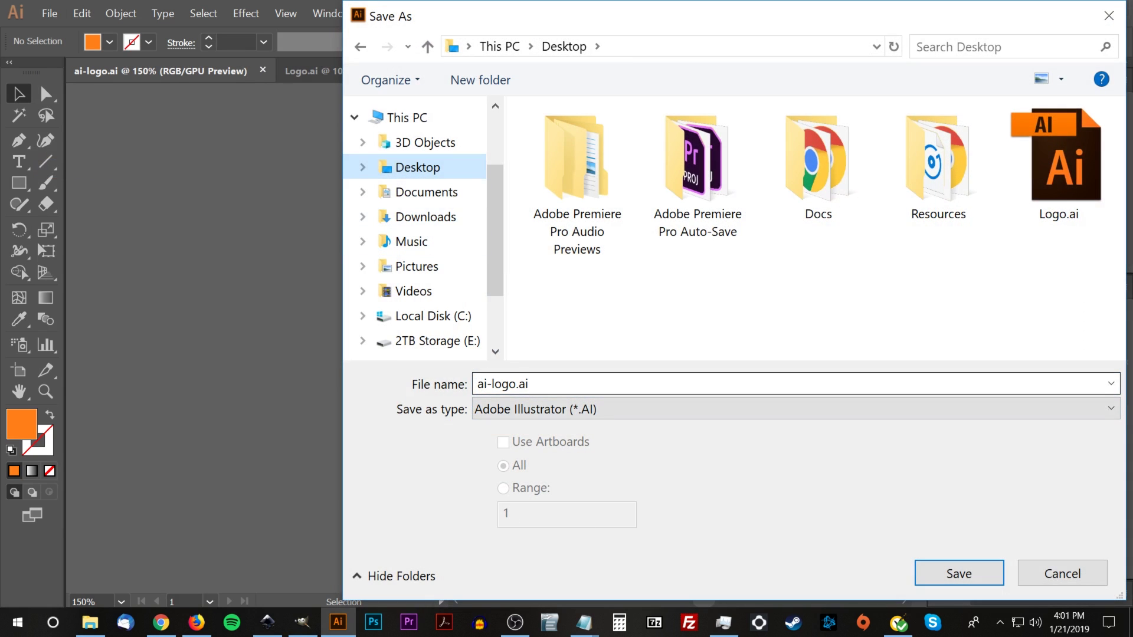
click(953, 576)
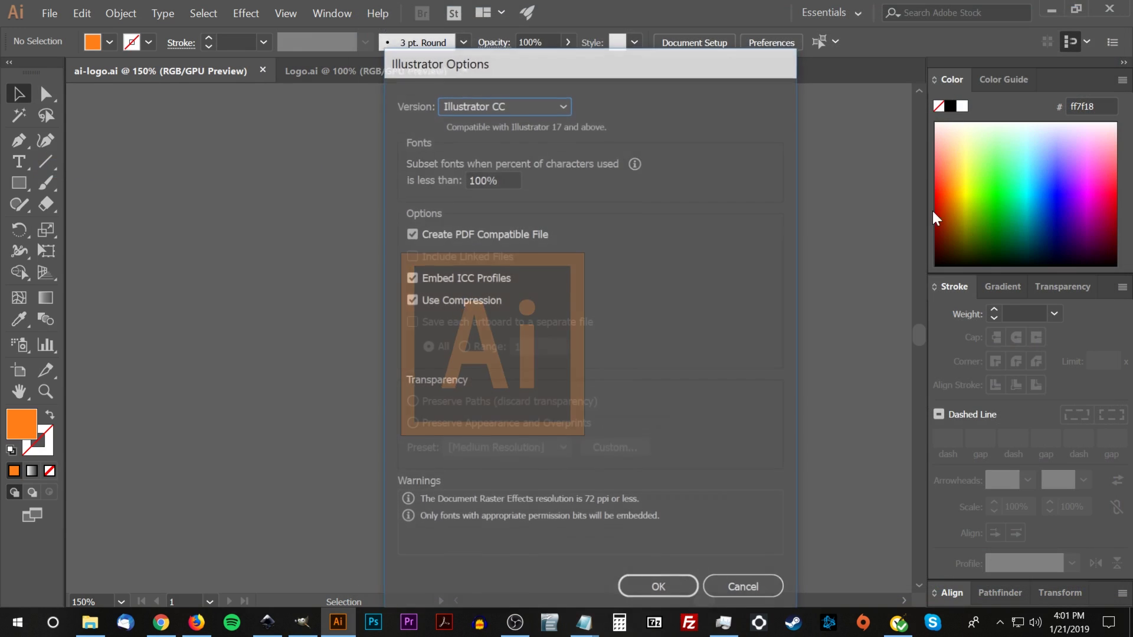
drag(602, 65, 597, 42)
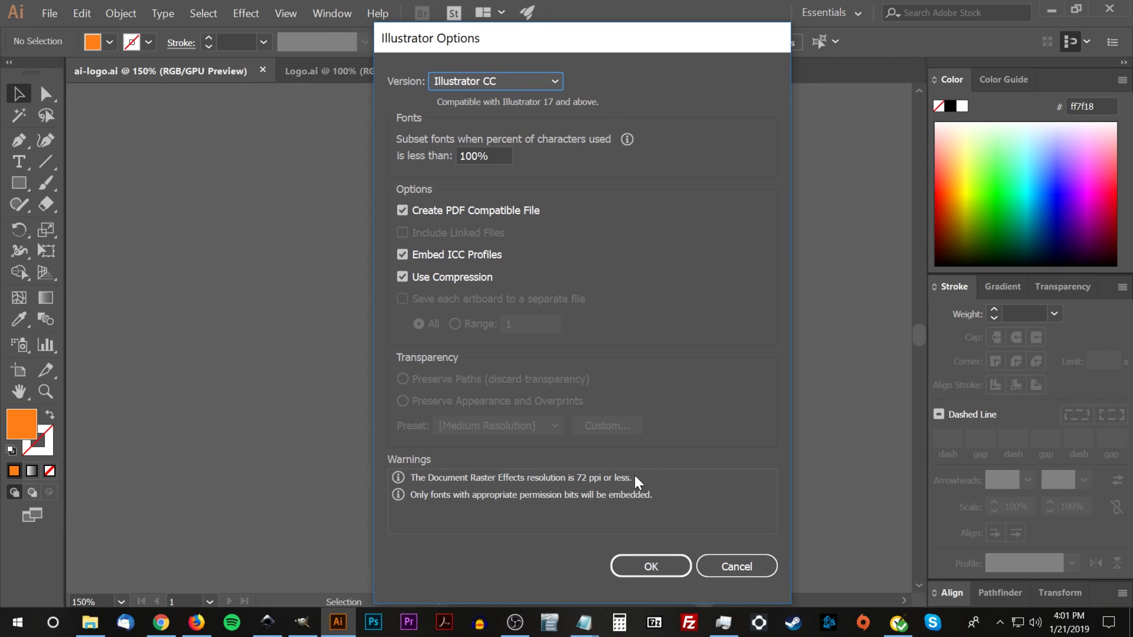
click(641, 565)
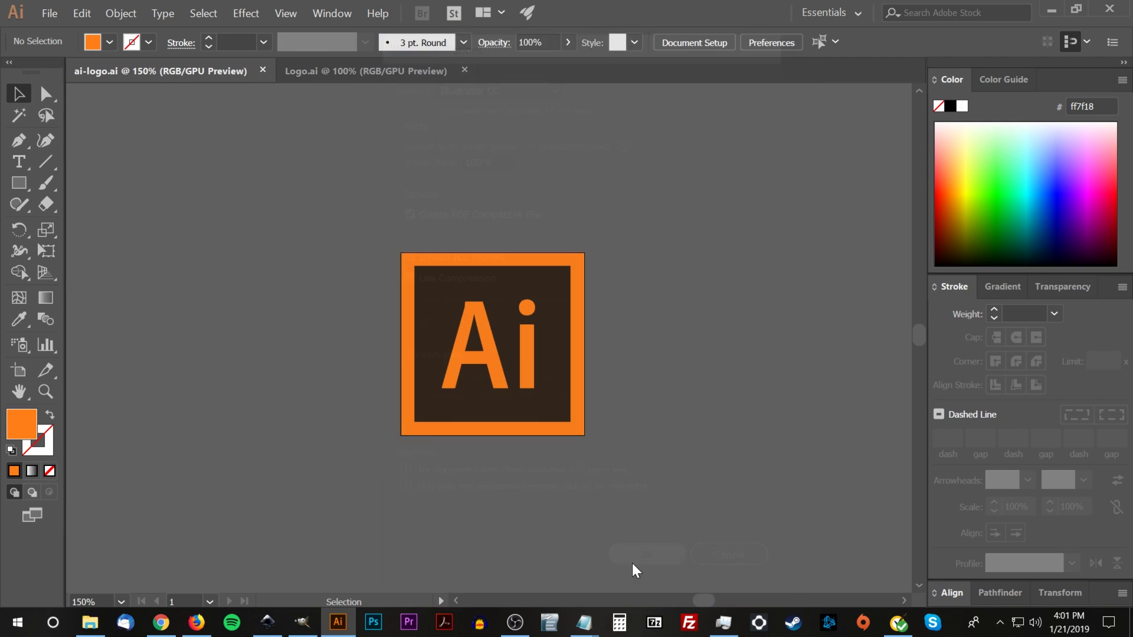
click(1052, 10)
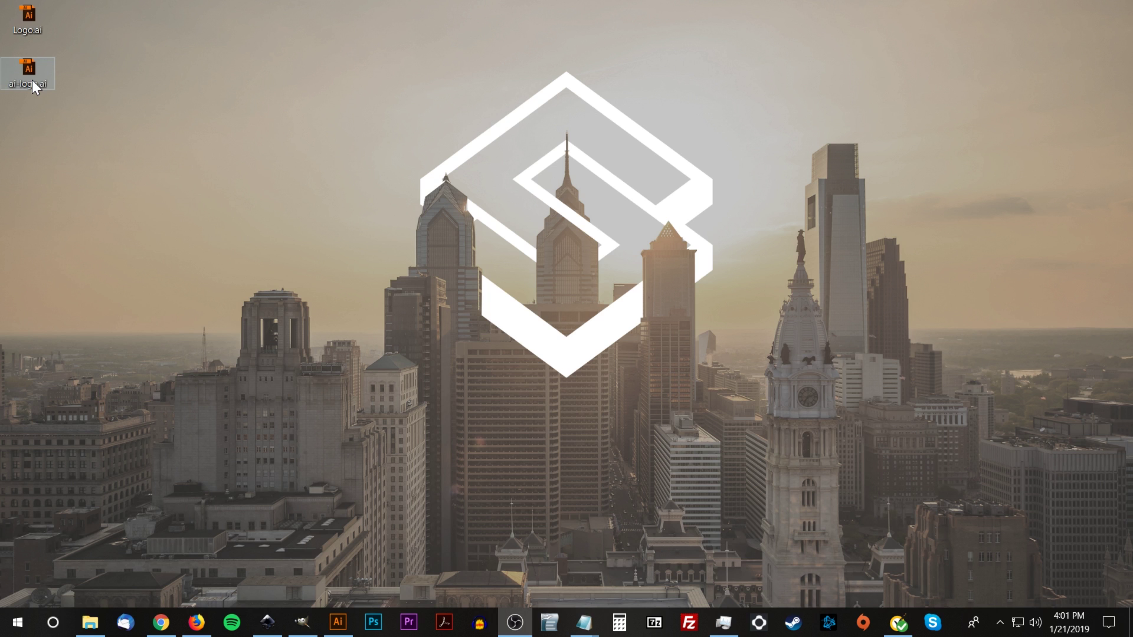
Rename ai-logo.ai to ai-logo.pdf and accept the extension change warning
right_click(32, 80)
click(65, 394)
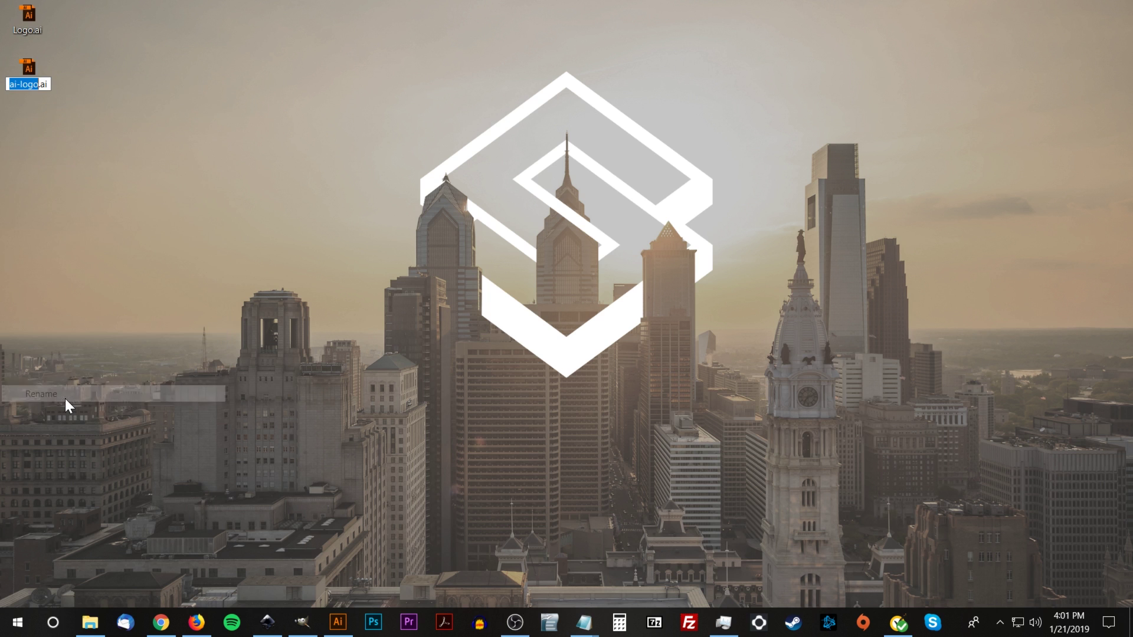
key(End)
key(BackSpace)
key(BackSpace)
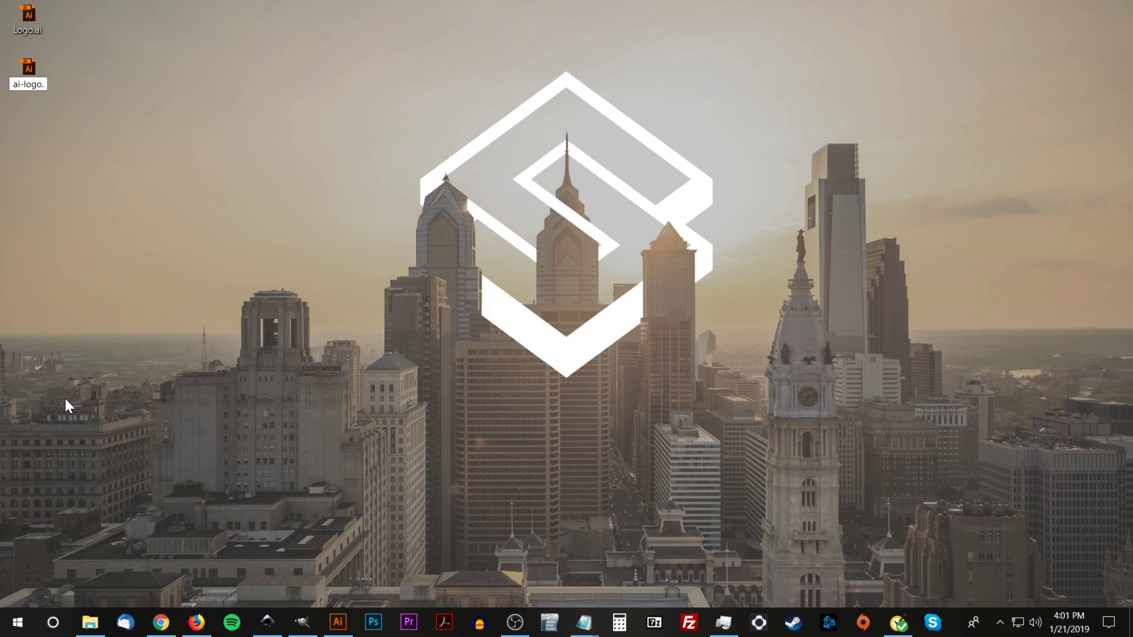
text(pdf)
key(Return)
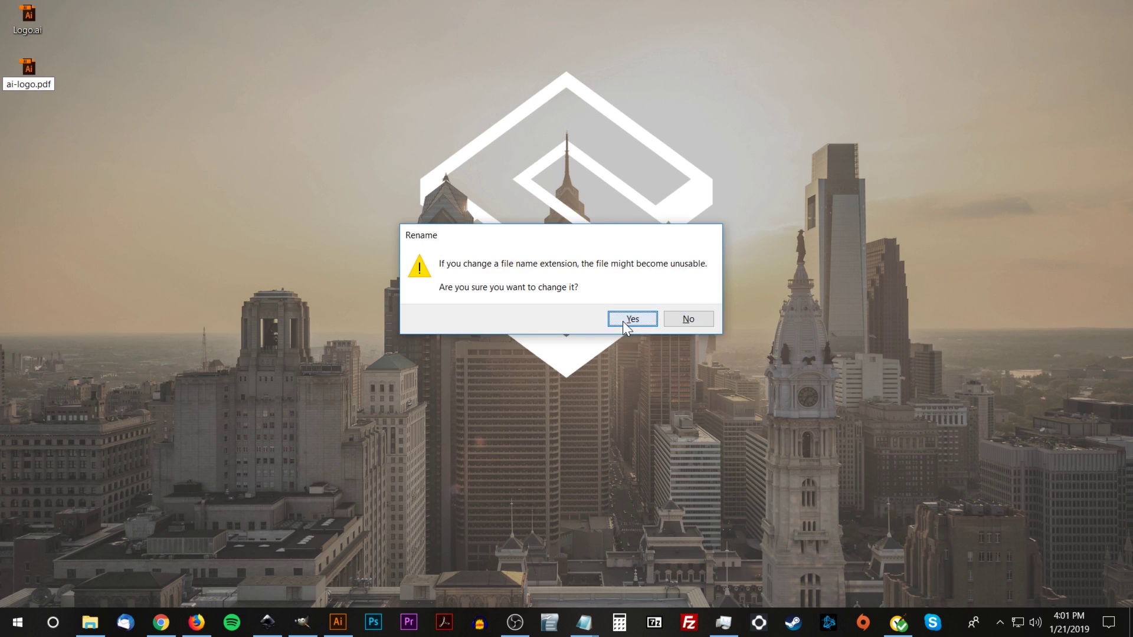
click(622, 320)
Import ai-logo.pdf into Inkscape with the default PDF Import settings
click(268, 622)
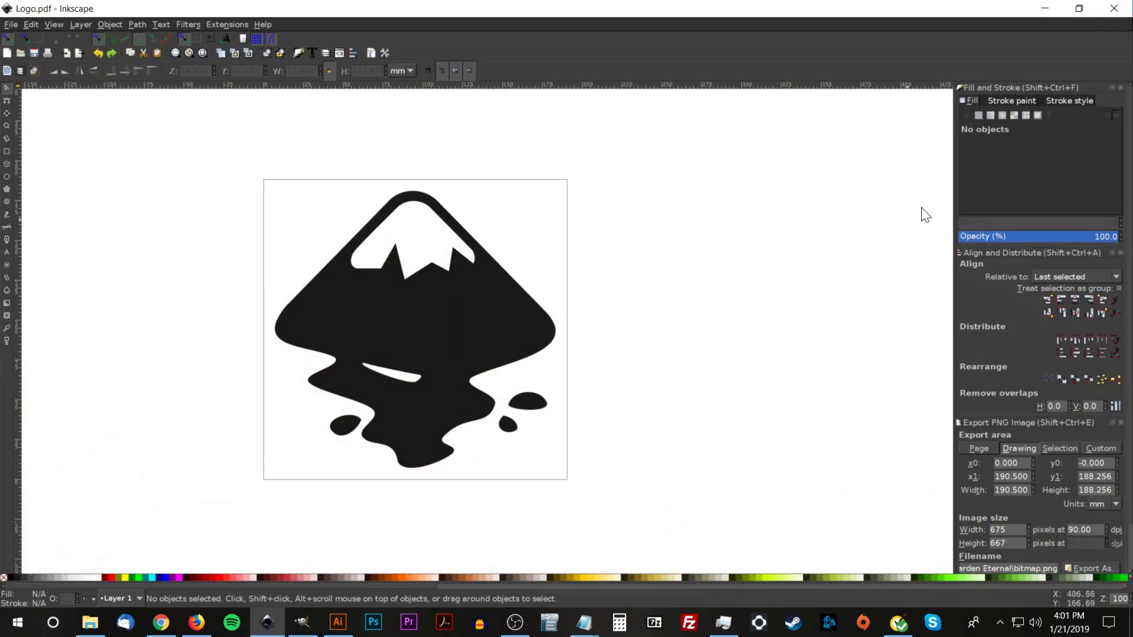
click(1097, 7)
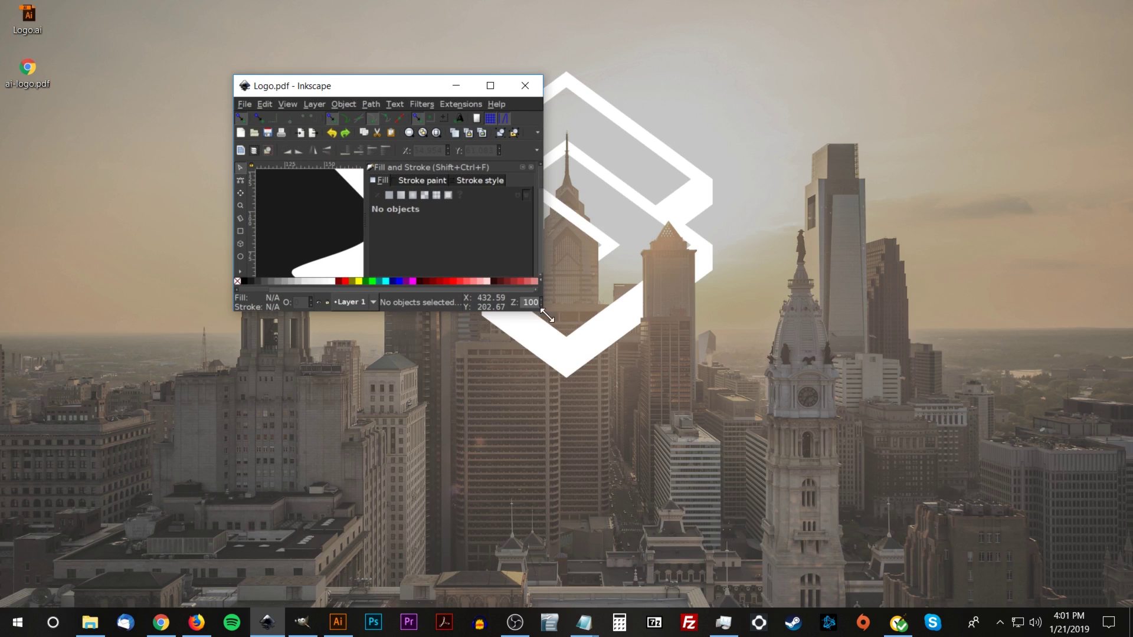
drag(542, 310, 846, 484)
drag(26, 70, 573, 266)
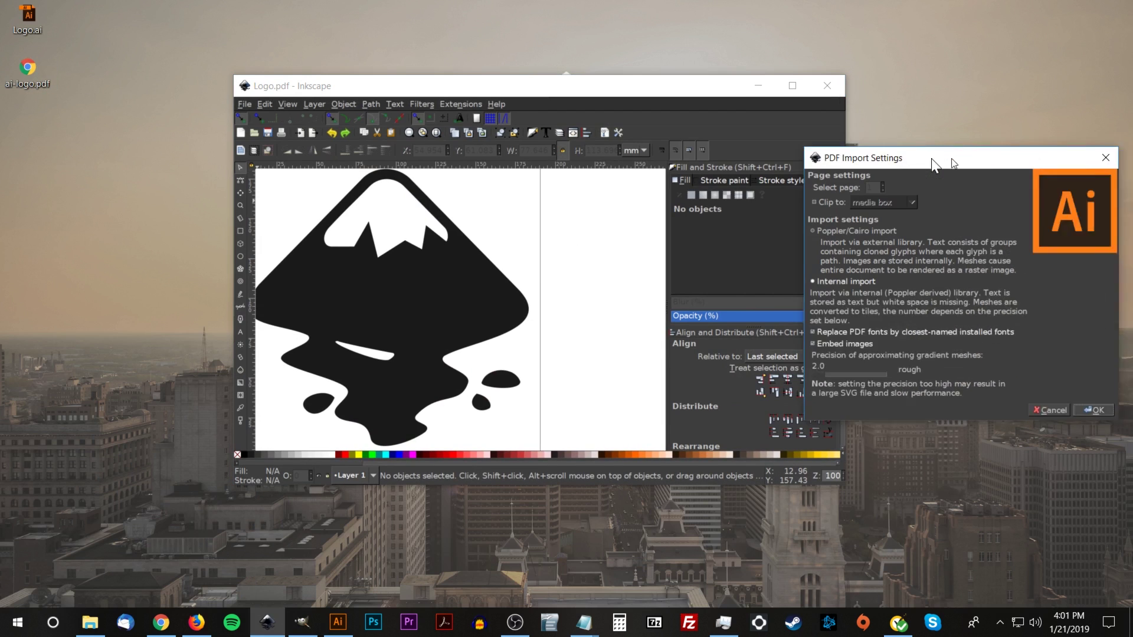
click(710, 385)
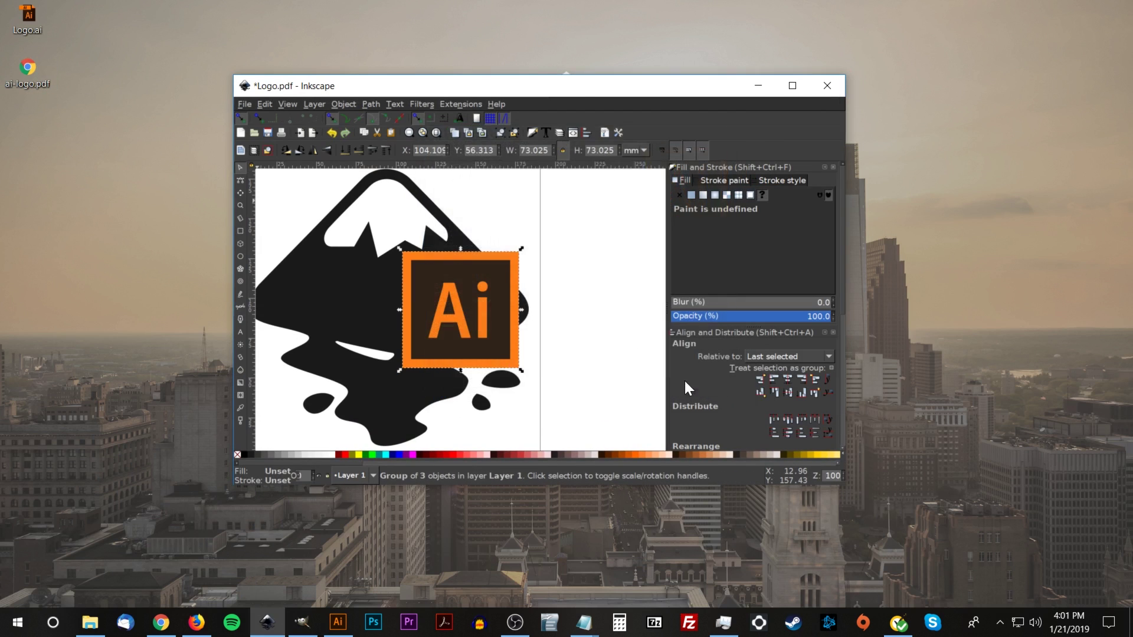
click(792, 86)
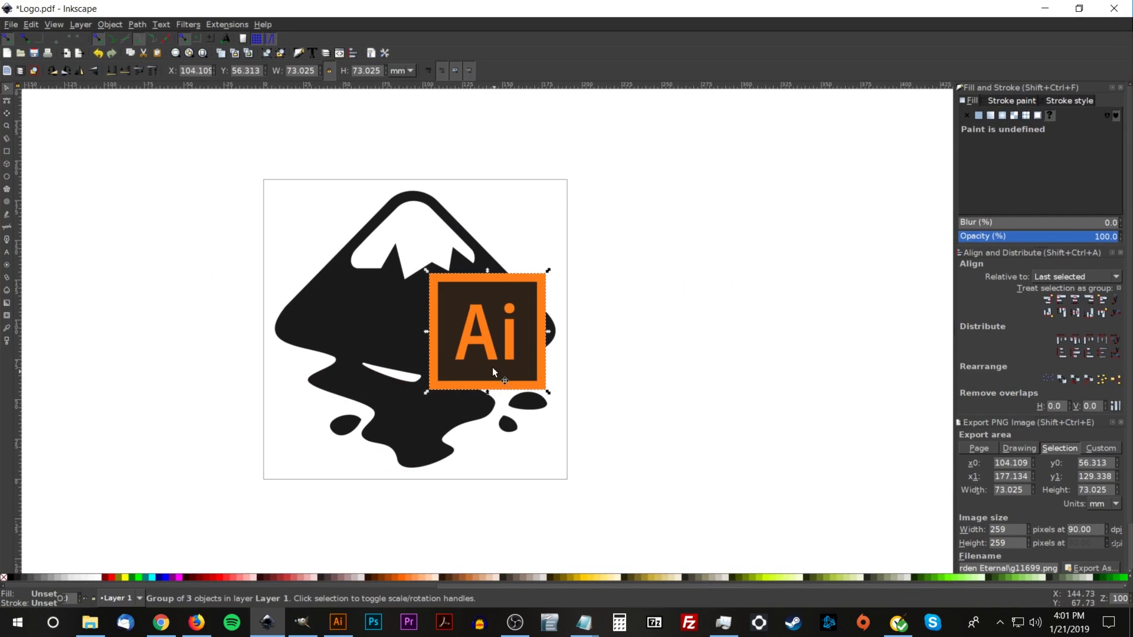
Move the Ai logo right of the Inkscape logo and ungroup it into separate pieces
drag(489, 351, 655, 274)
key(ctrl+shift+g)
click(702, 369)
scroll(678, 240, up, 3)
click(688, 303)
click(672, 242)
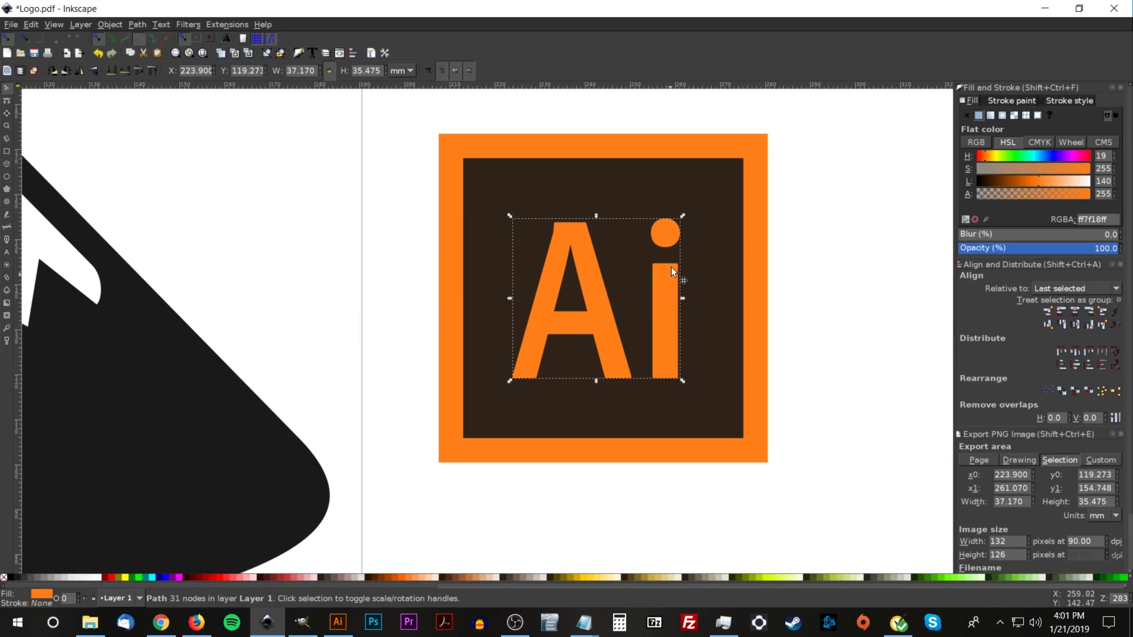
click(700, 193)
Test-drag a corner node of the dark square, undo it, and return to the Selector
scroll(587, 228, up, 2)
key(n)
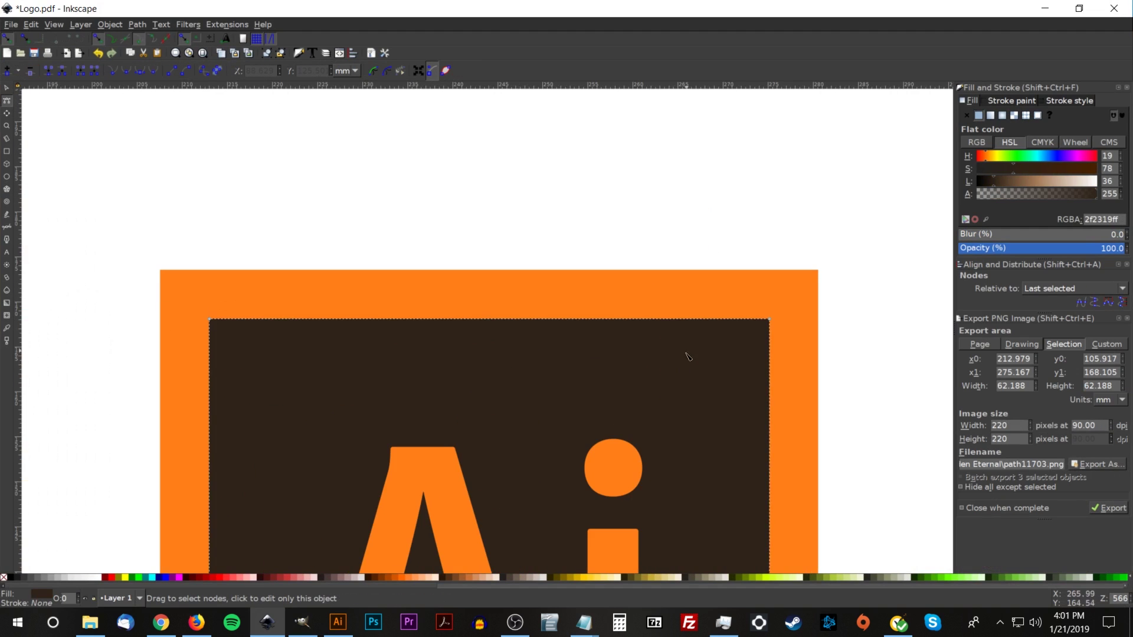
scroll(663, 298, down, 1)
drag(724, 264, 717, 255)
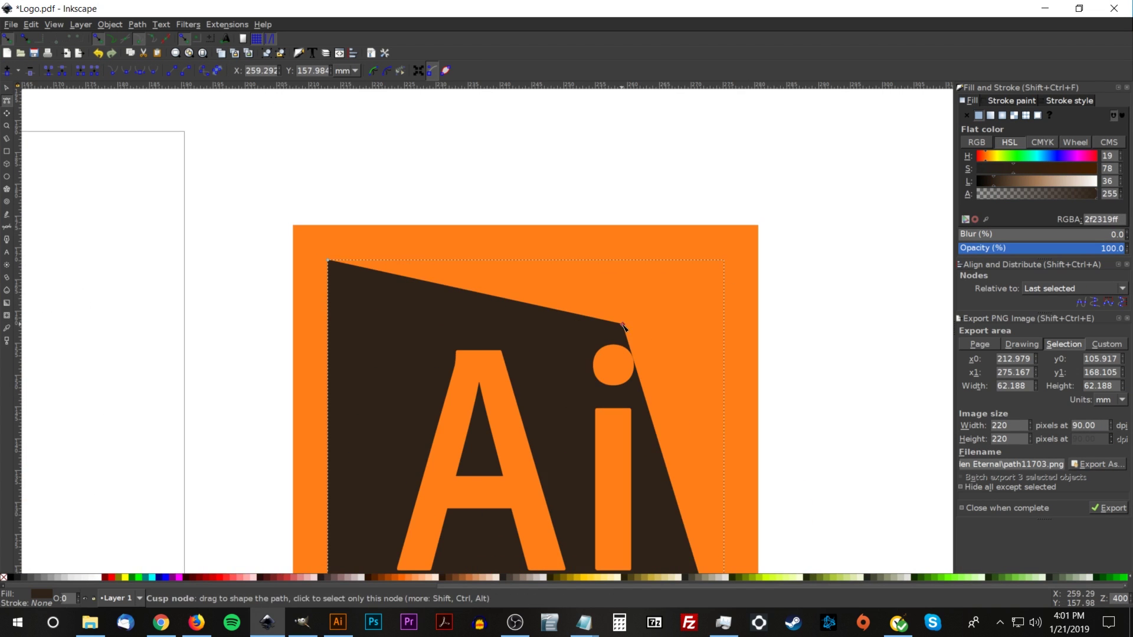
key(ctrl+z)
scroll(593, 299, down, 5)
key(s)
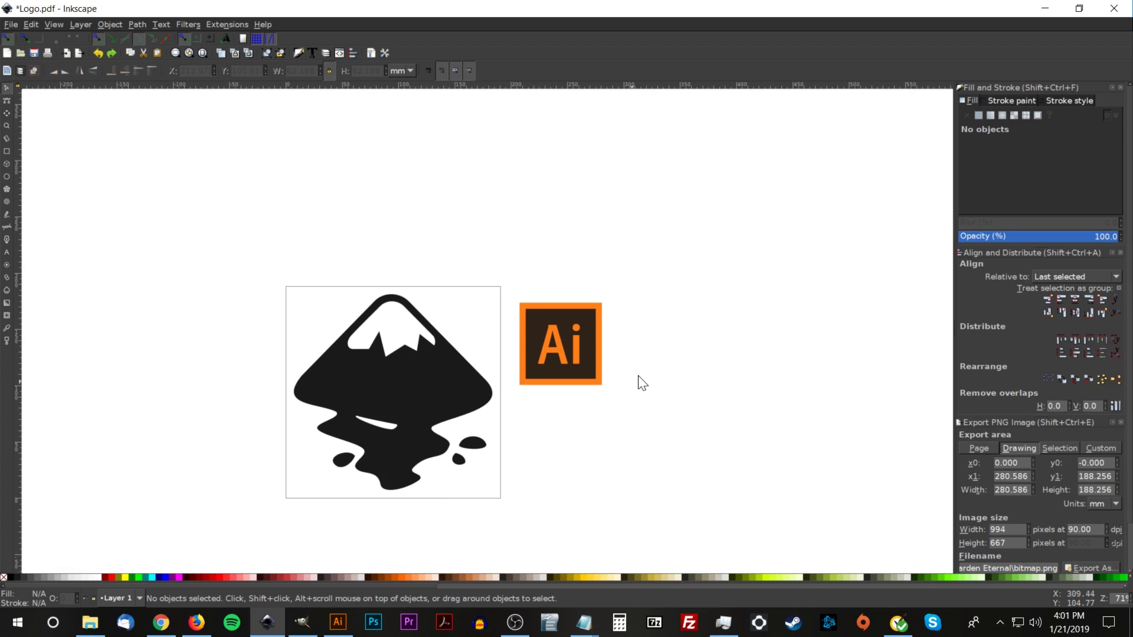
Bring up the Logos By Nick article on AI files in Chrome and scroll through it
click(1041, 13)
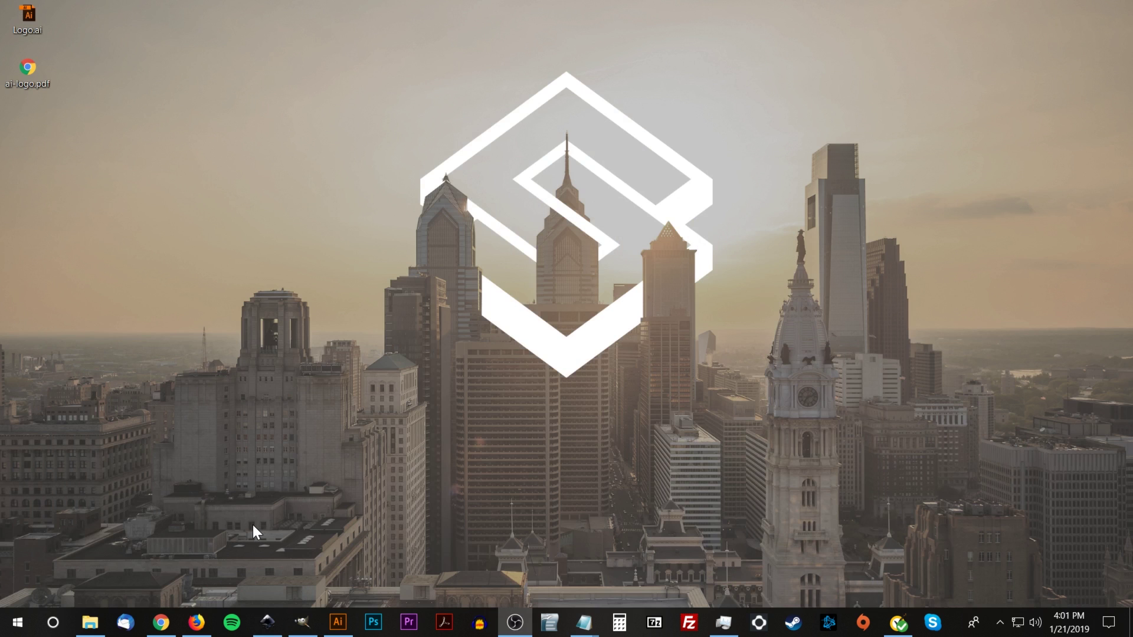
click(161, 622)
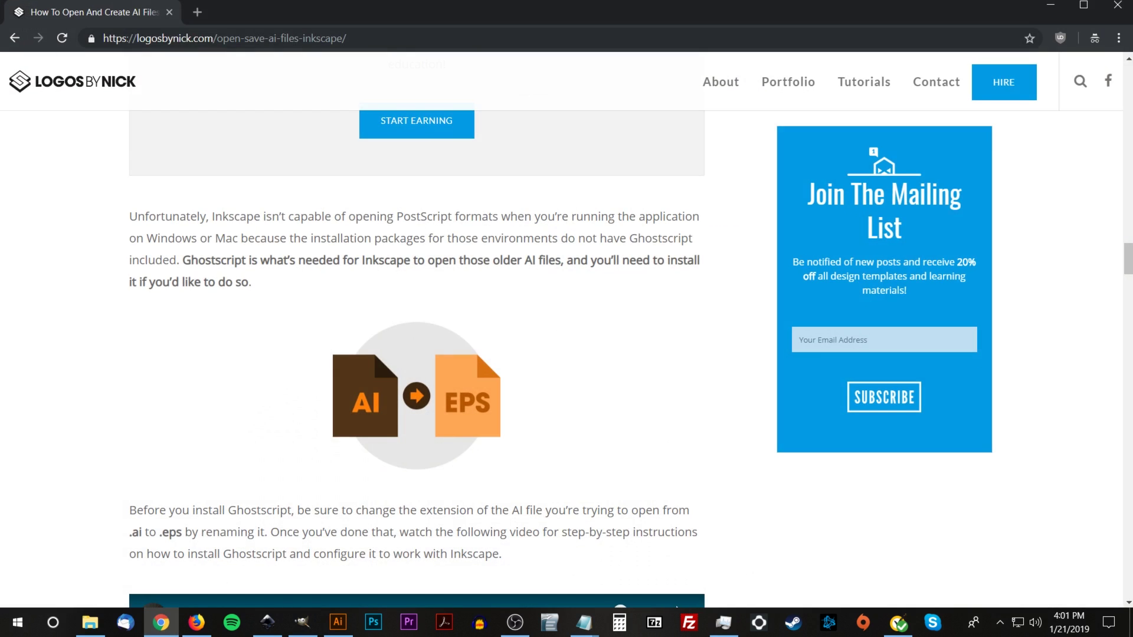
scroll(624, 244, down, 4)
scroll(623, 244, down, 4)
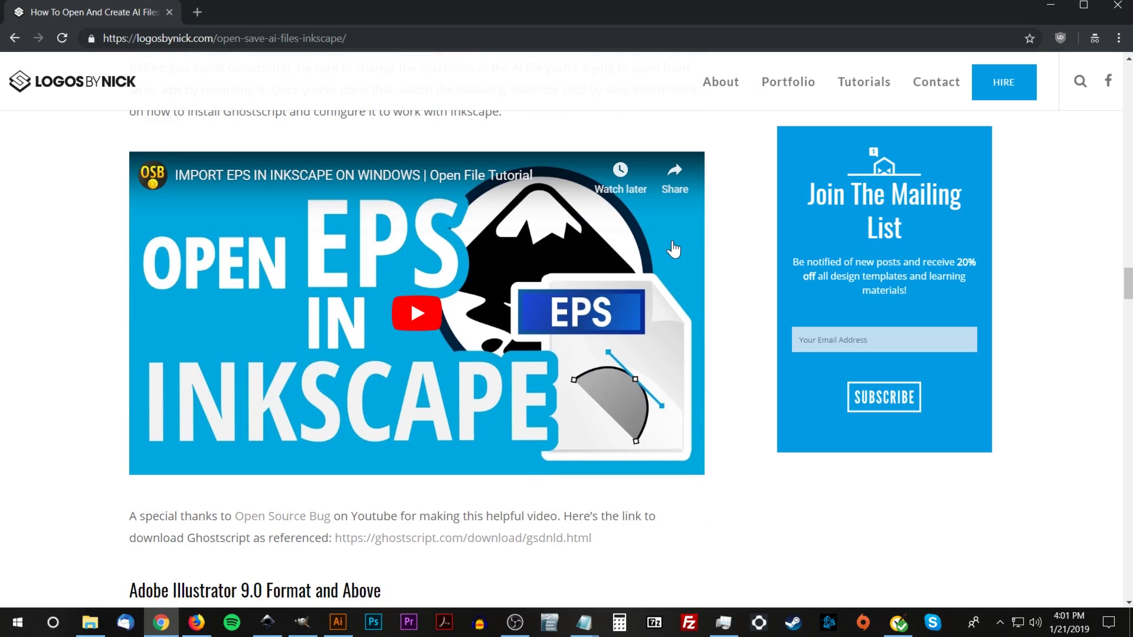
scroll(663, 256, up, 20)
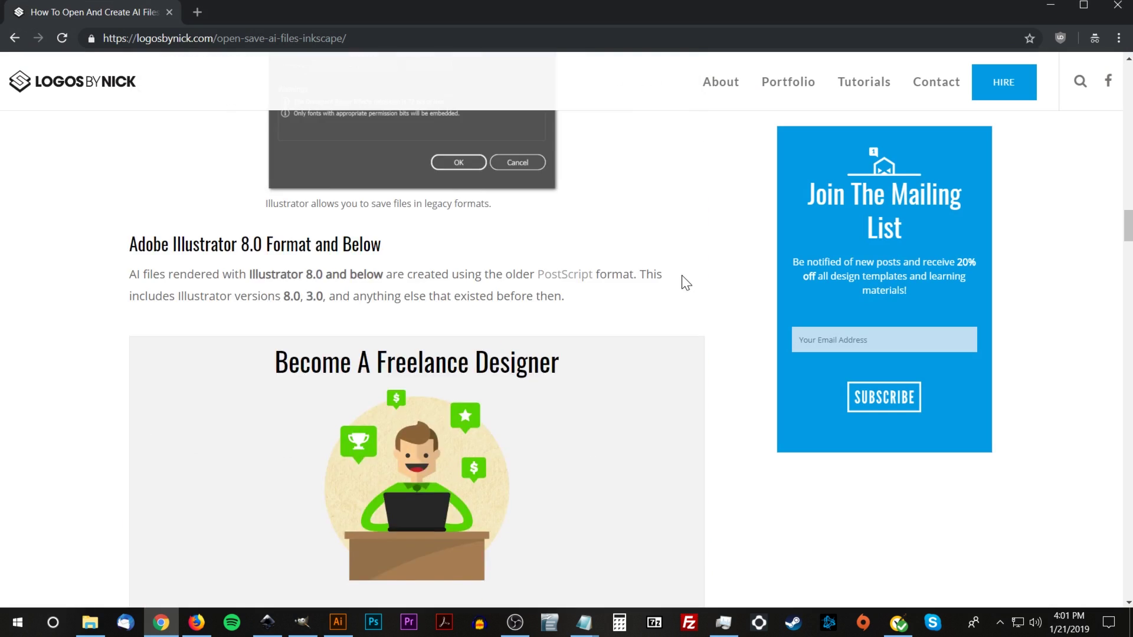
scroll(655, 317, down, 1)
scroll(653, 317, up, 1)
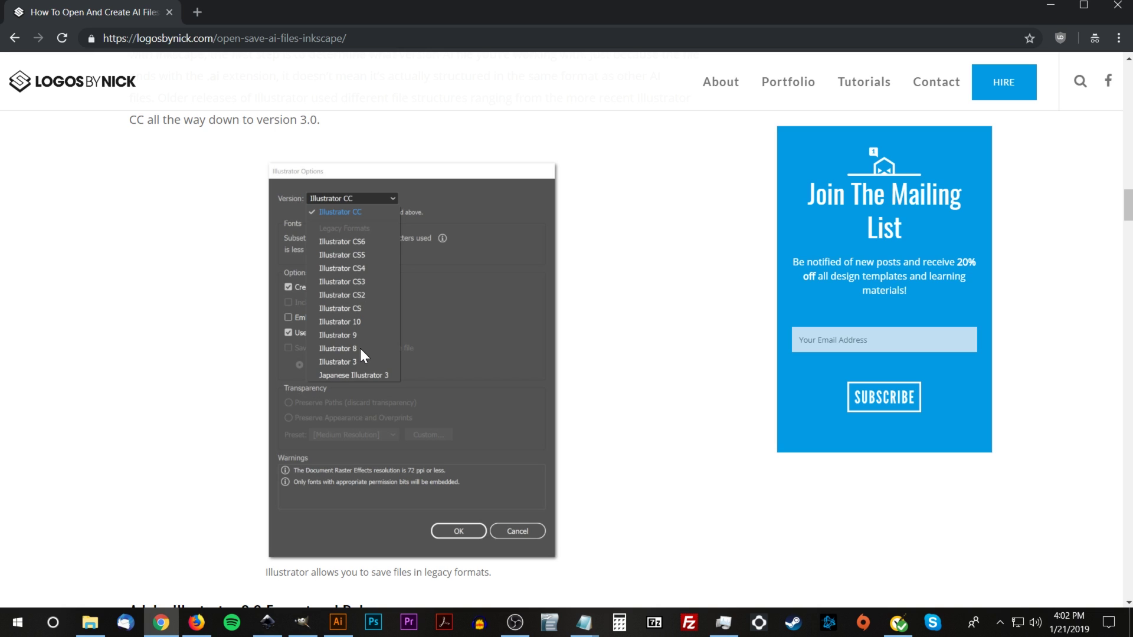
scroll(571, 261, down, 10)
scroll(607, 251, down, 14)
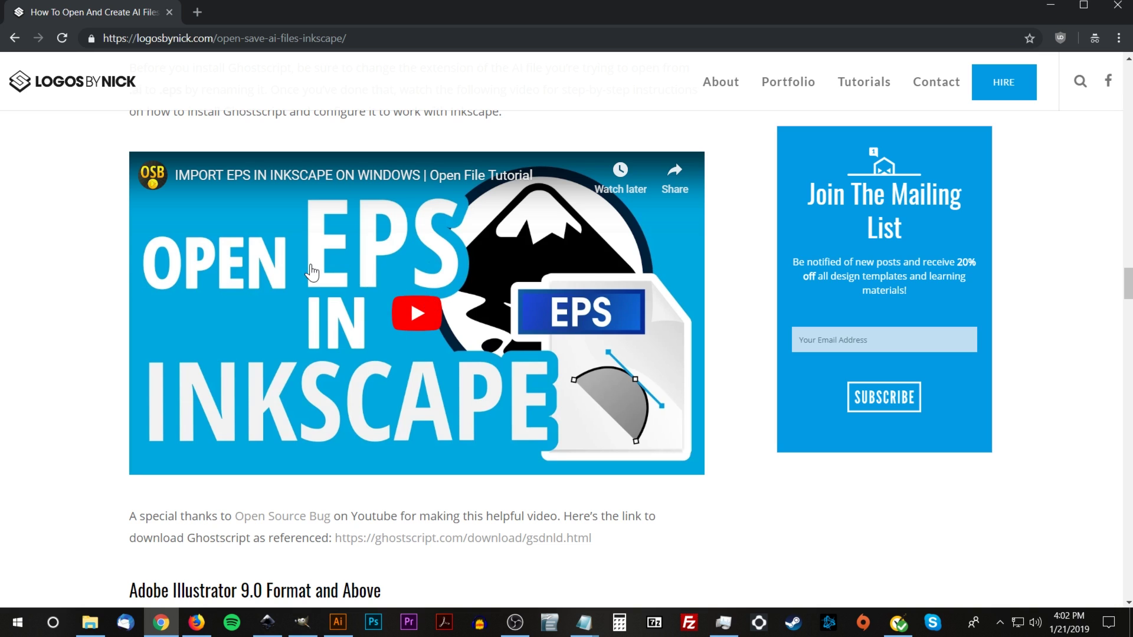
mouse_move(165, 189)
scroll(514, 376, up, 1)
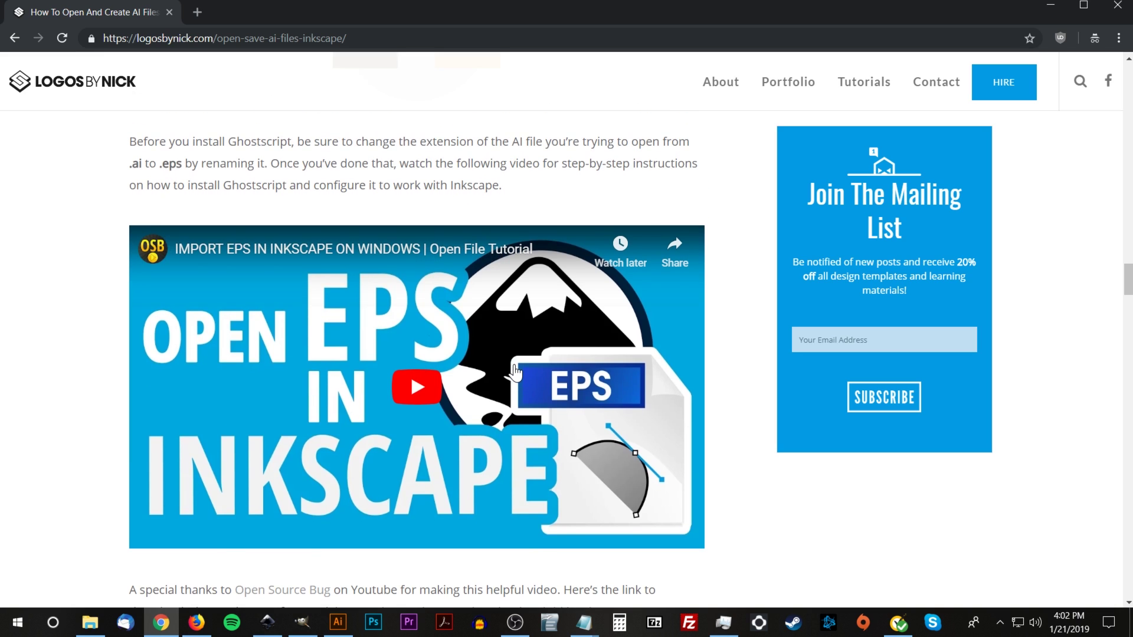
scroll(515, 371, up, 12)
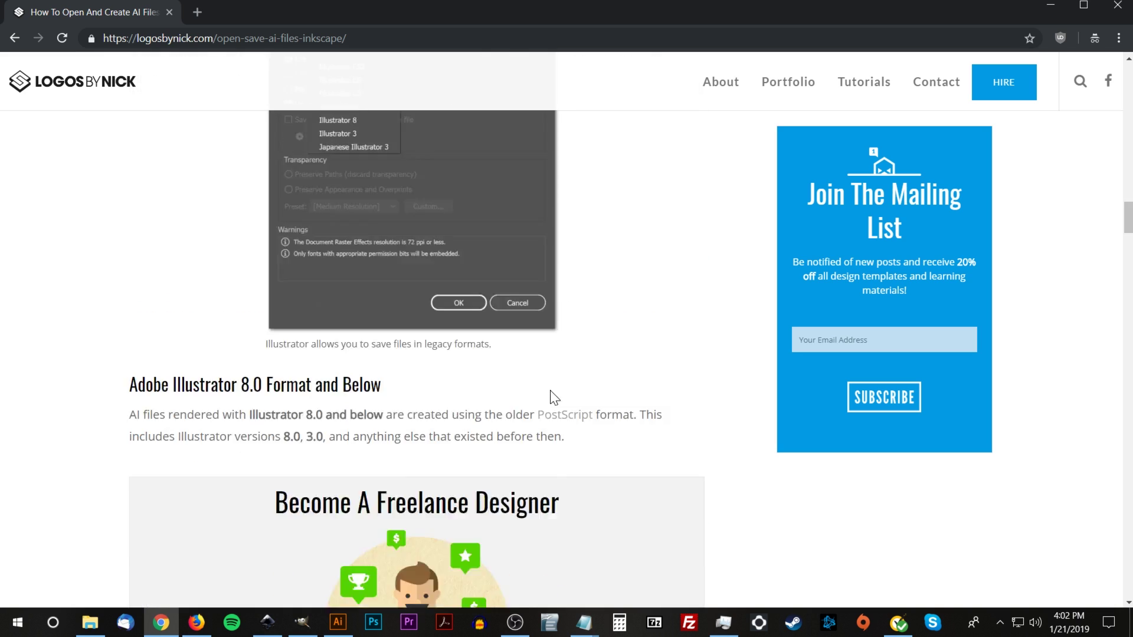
scroll(550, 391, down, 10)
scroll(446, 428, up, 2)
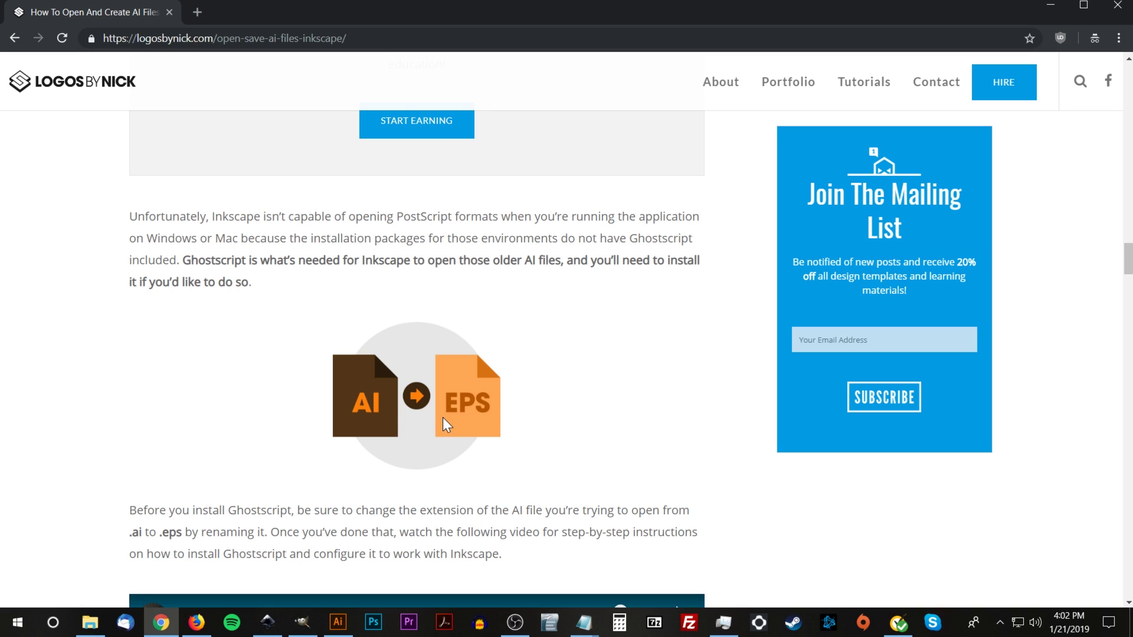
scroll(622, 384, down, 4)
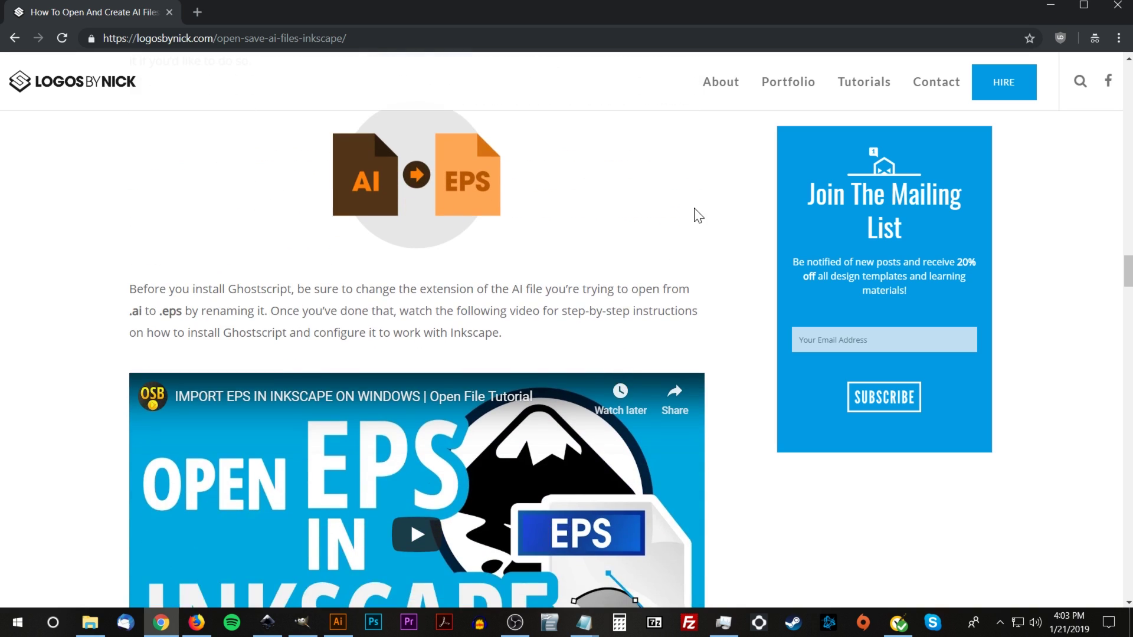
scroll(694, 215, down, 2)
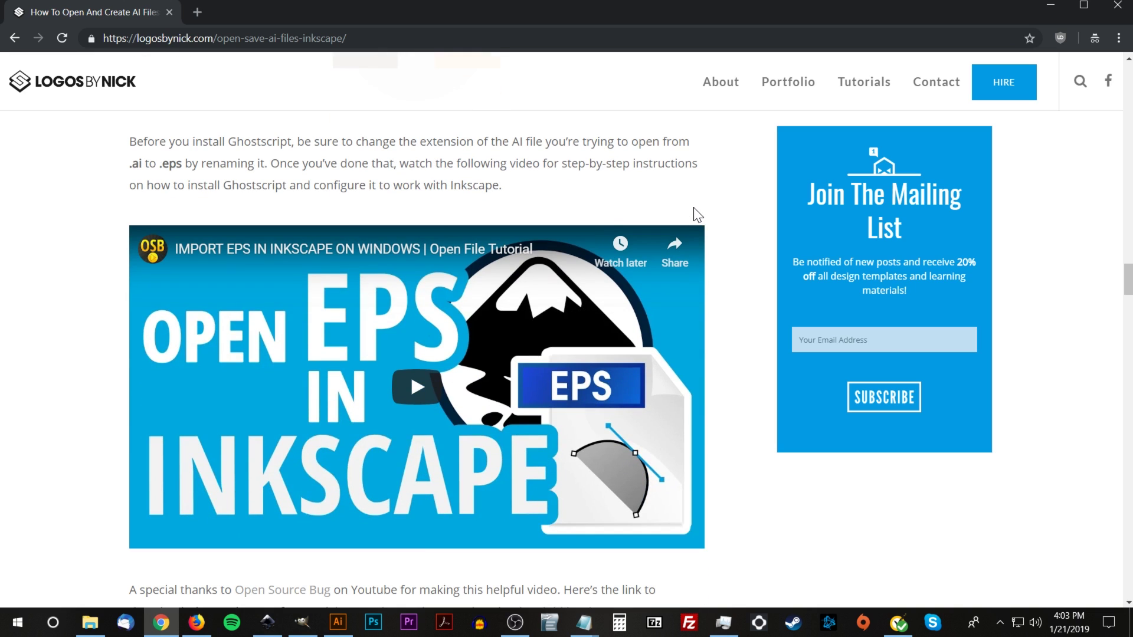
scroll(715, 233, down, 8)
scroll(718, 232, up, 5)
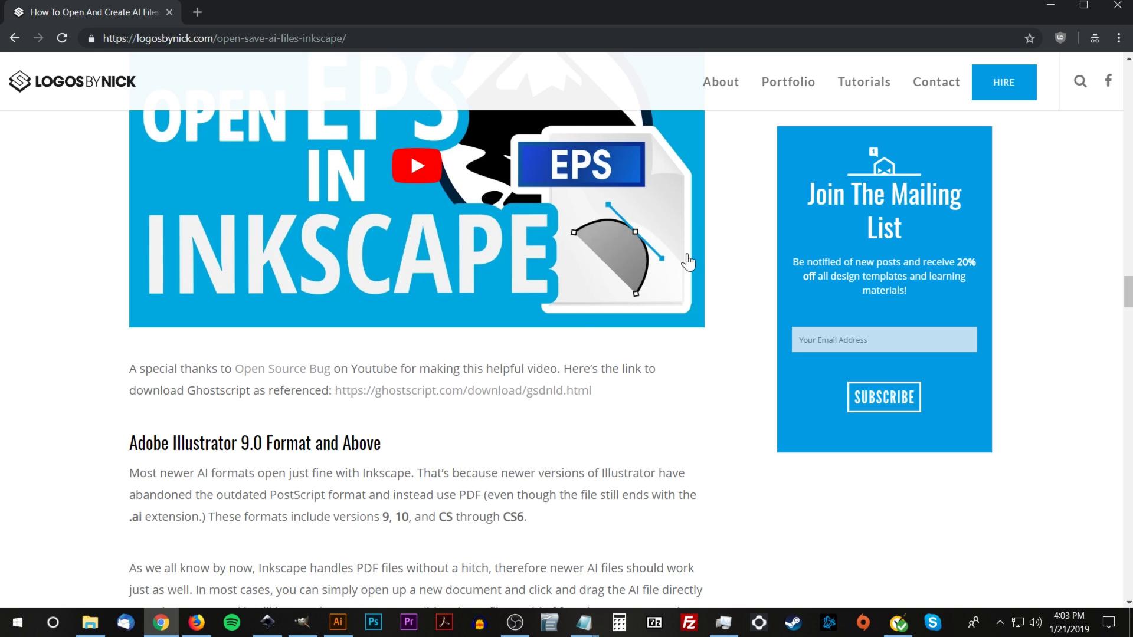
scroll(585, 336, down, 6)
scroll(610, 345, down, 10)
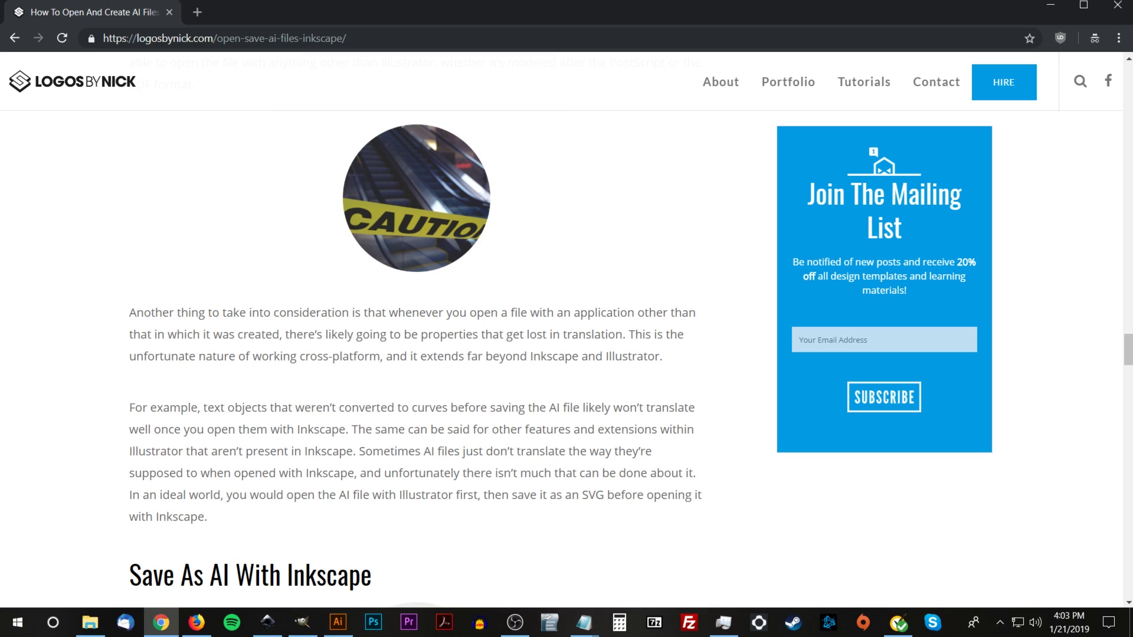
Restore Inkscape and select the orange Ai letters on their own
click(267, 623)
click(545, 338)
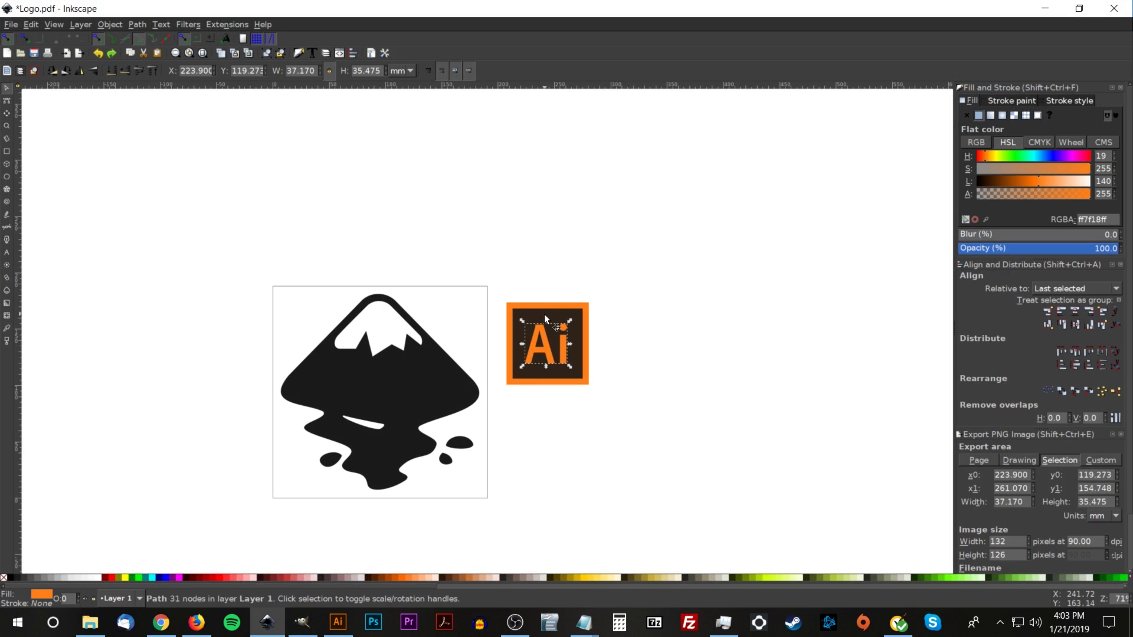